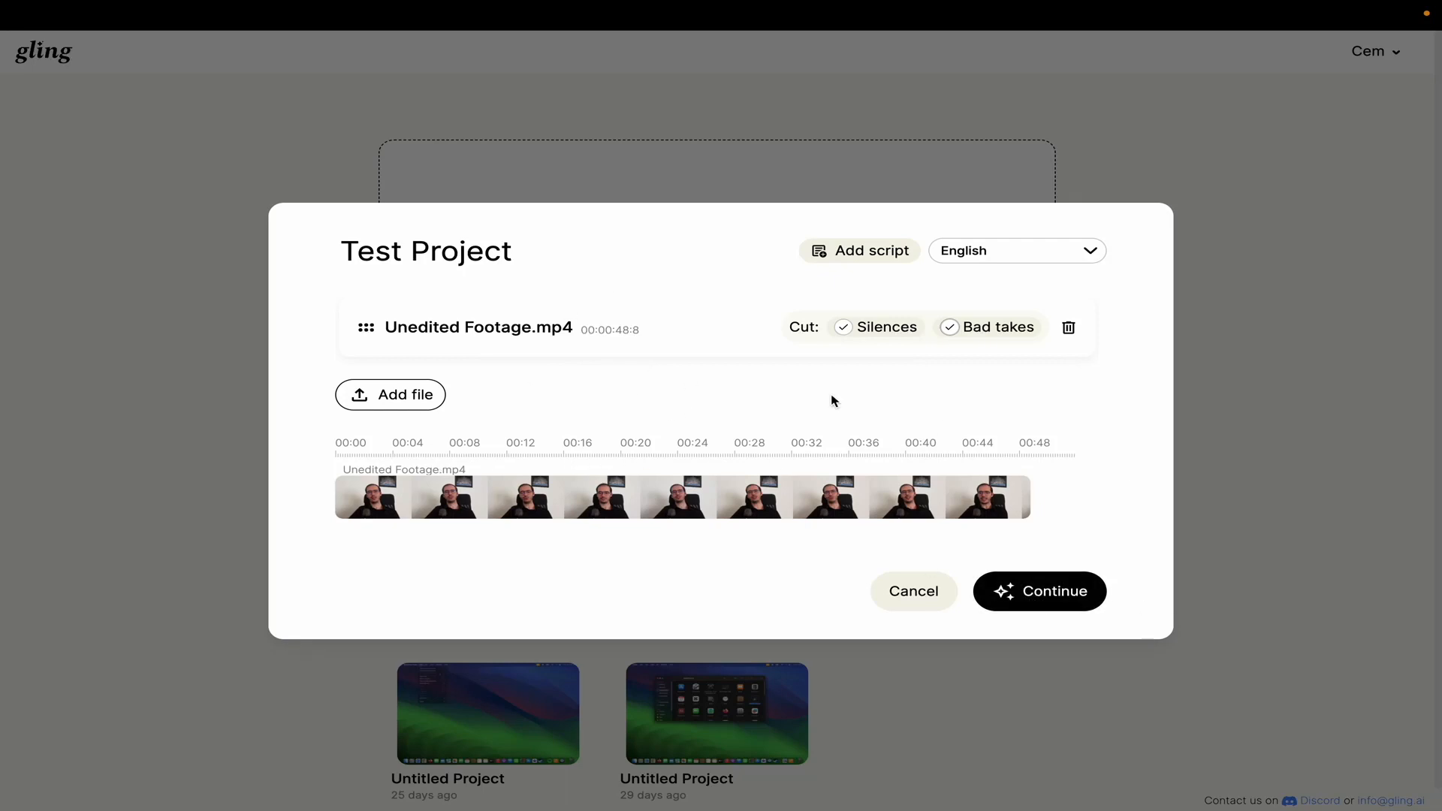
Generate the edited English transcript of Unedited Footage.mp4 with silences and bad takes cut.
{"action": "left_click", "coordinate": [1052, 591]}
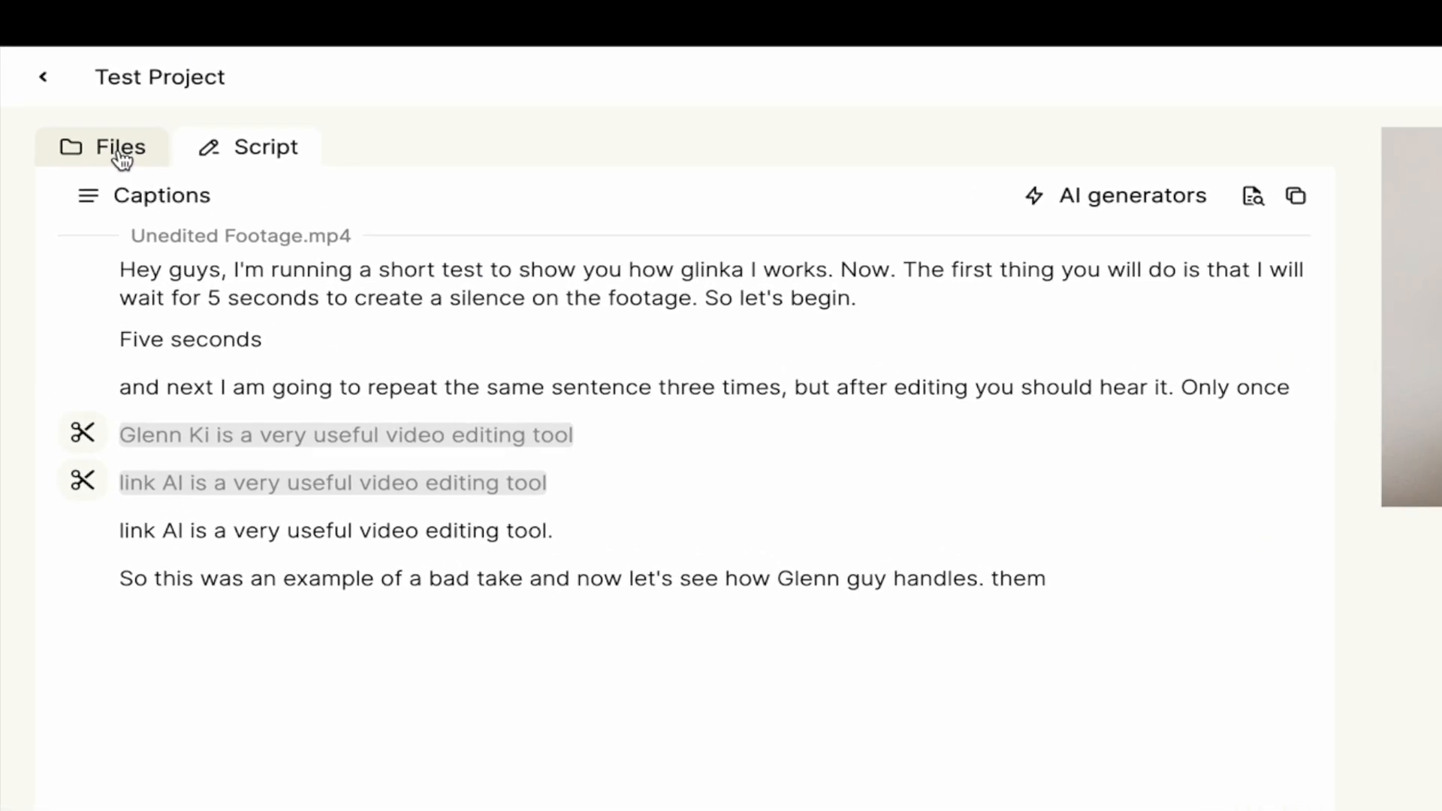
{"action": "left_click", "coordinate": [180, 212]}
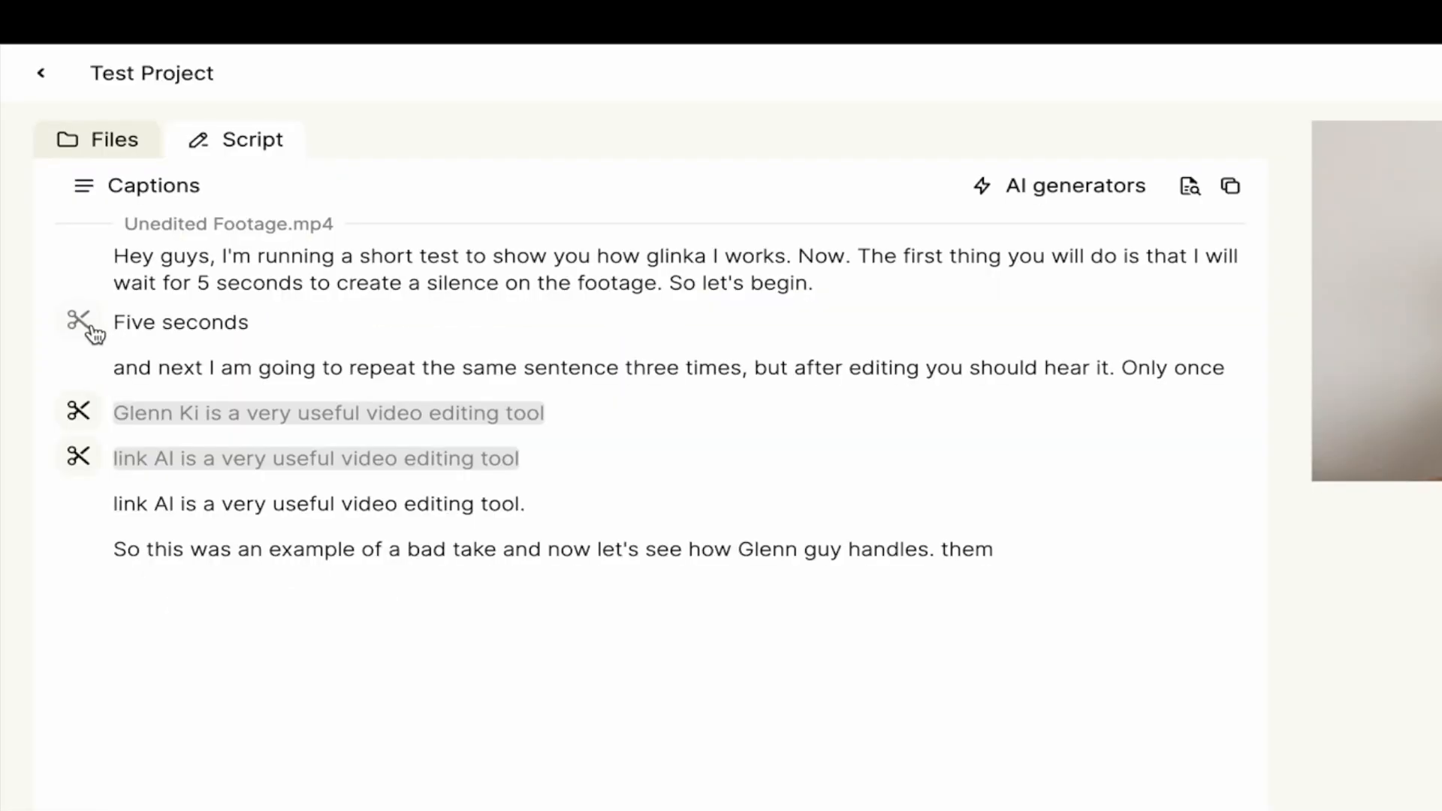
Cut the "Five seconds" line from the script and restore it.
{"action": "left_click", "coordinate": [83, 329]}
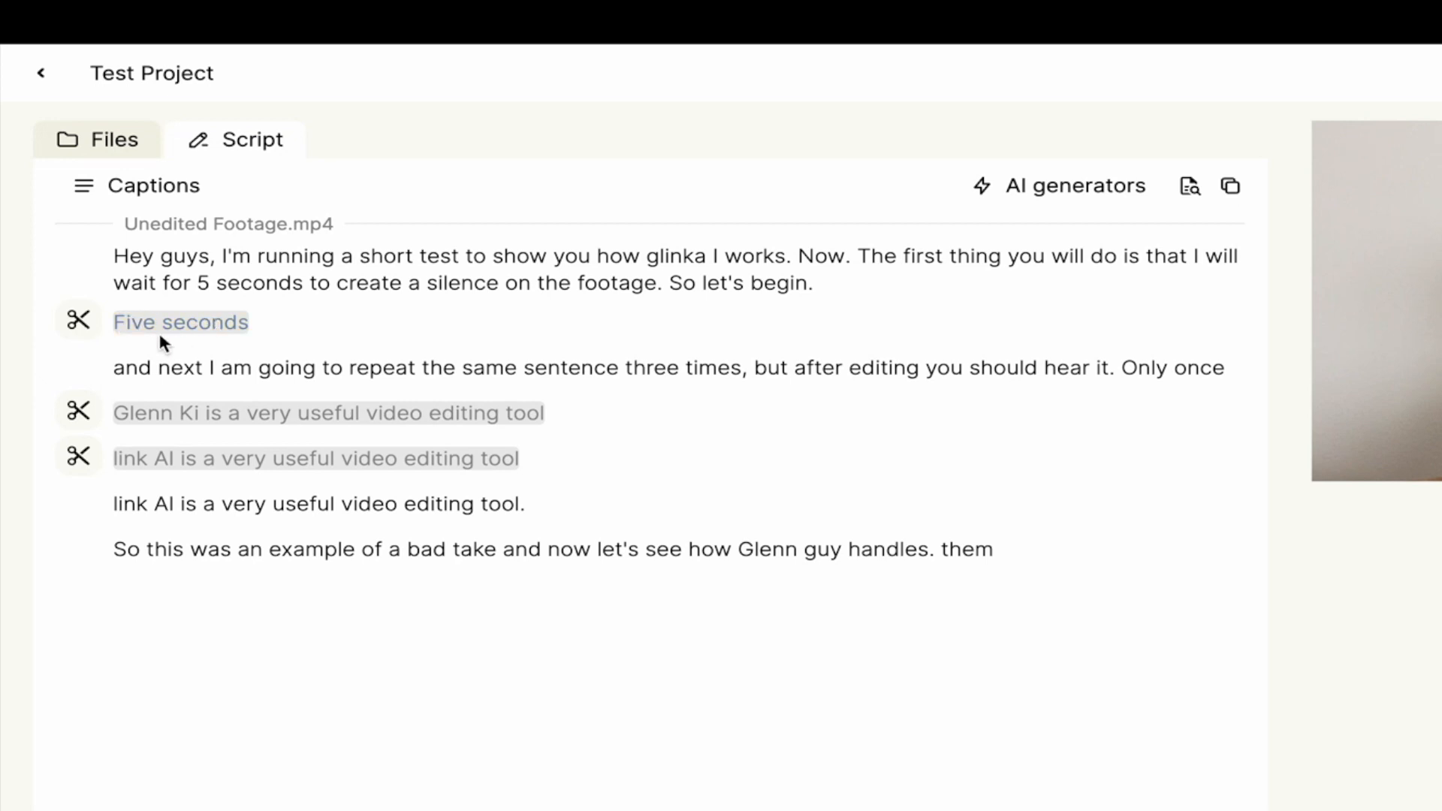
{"action": "left_click", "coordinate": [81, 328]}
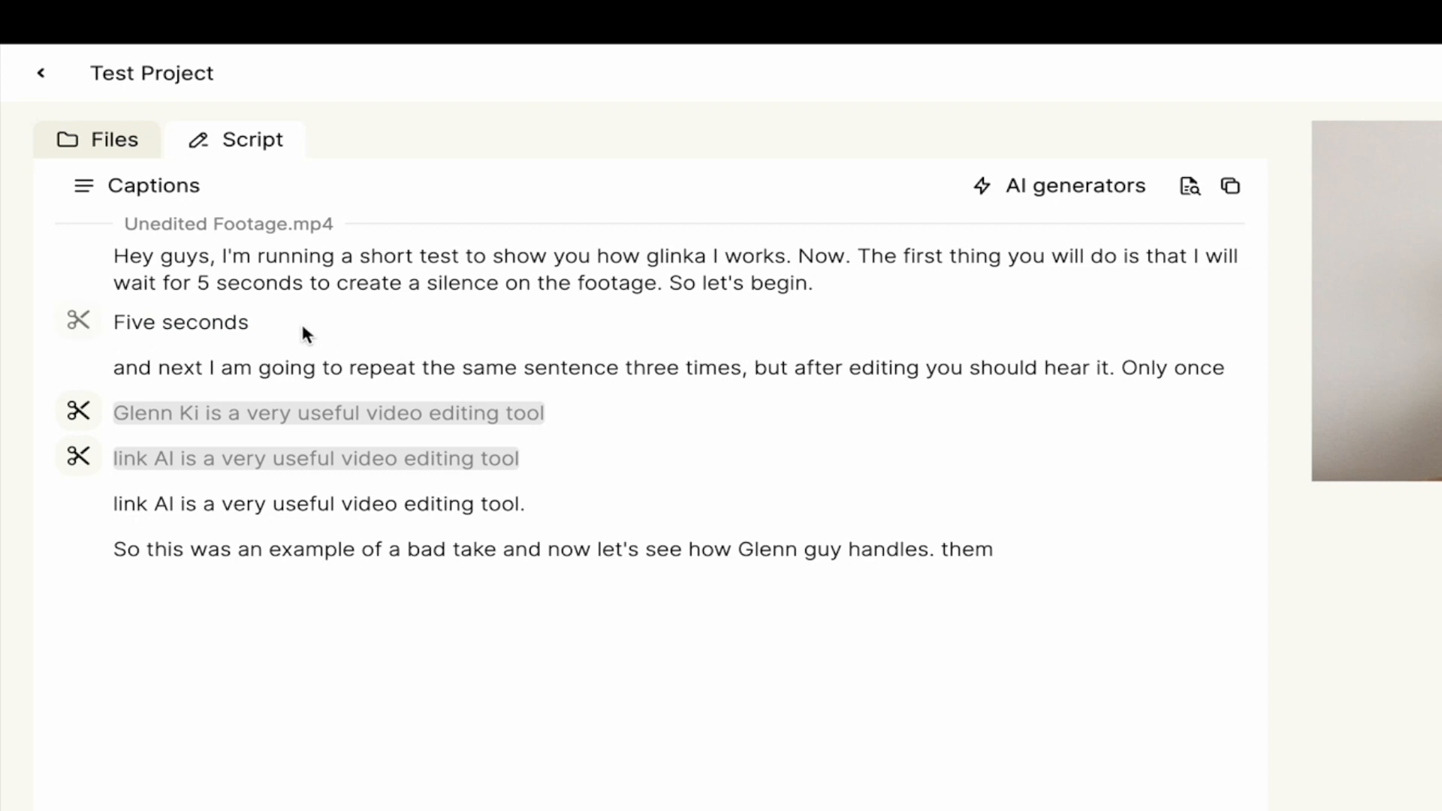
Open the text correction for "seconds to create" in the first paragraph and dismiss it.
{"action": "left_click_drag", "start_coordinate": [216, 284], "coordinate": [401, 285]}
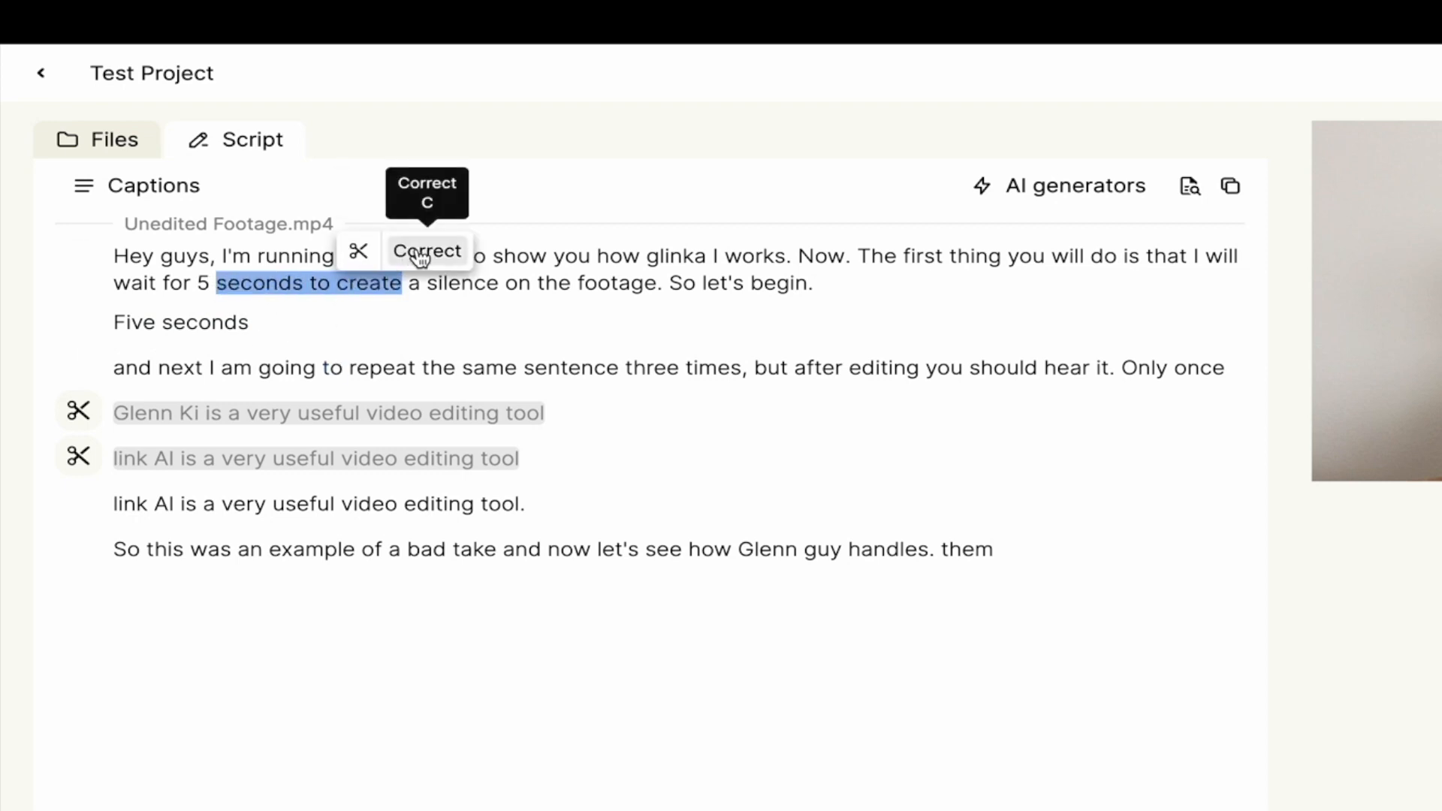
{"action": "left_click", "coordinate": [422, 252]}
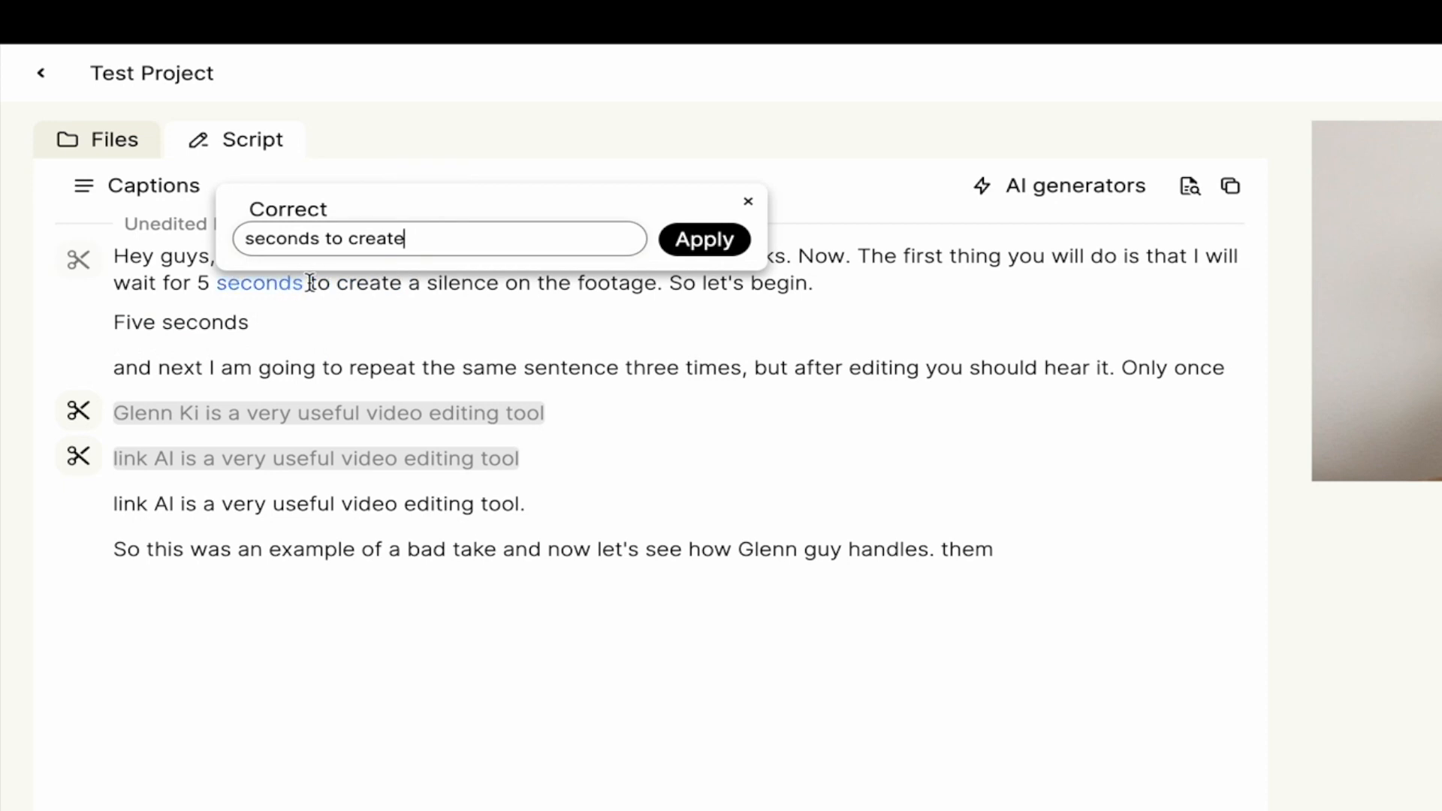
{"action": "left_click", "coordinate": [747, 202]}
Cut the words "seconds to create a" from the first paragraph and restore them.
{"action": "left_click_drag", "start_coordinate": [219, 284], "coordinate": [410, 286]}
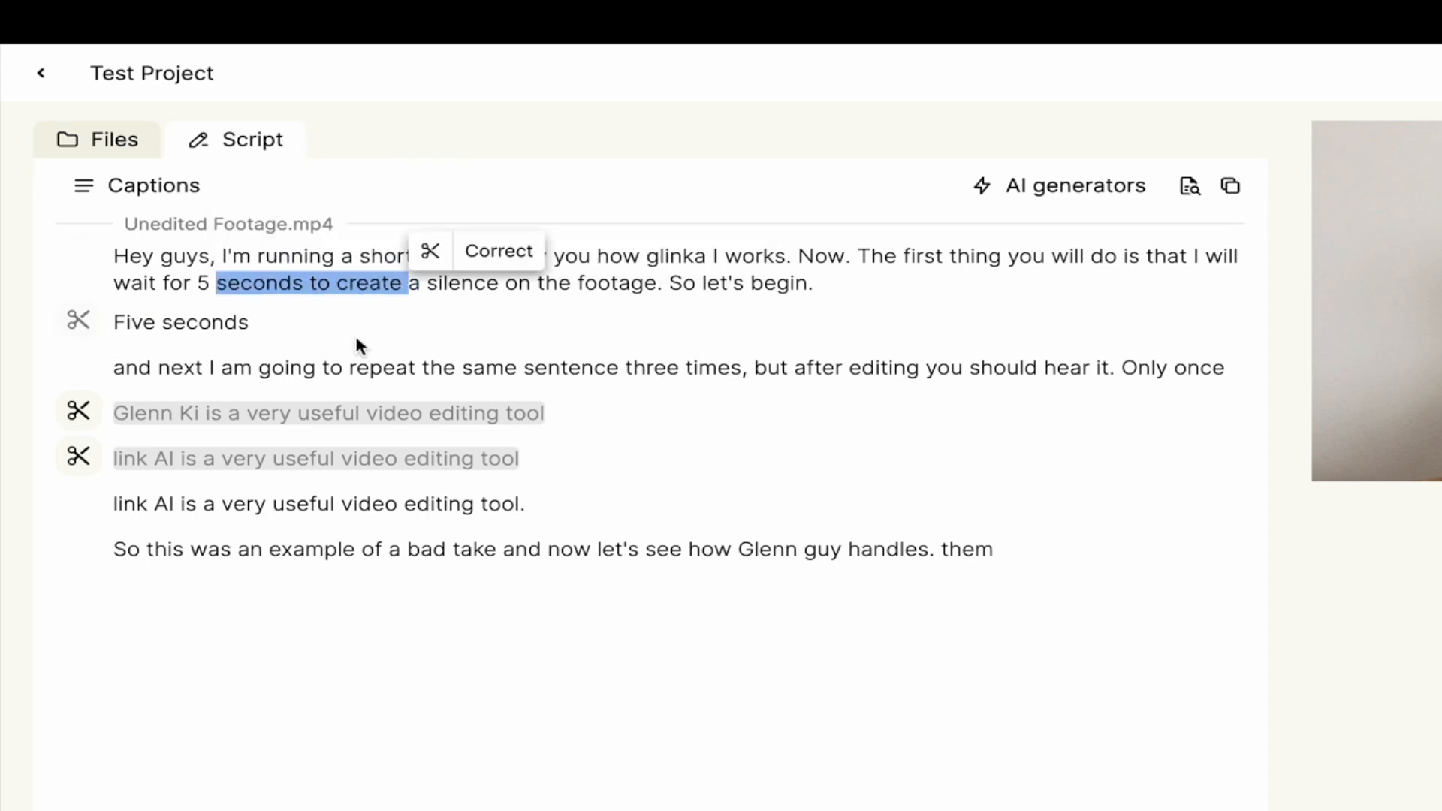
{"action": "left_click", "coordinate": [431, 252]}
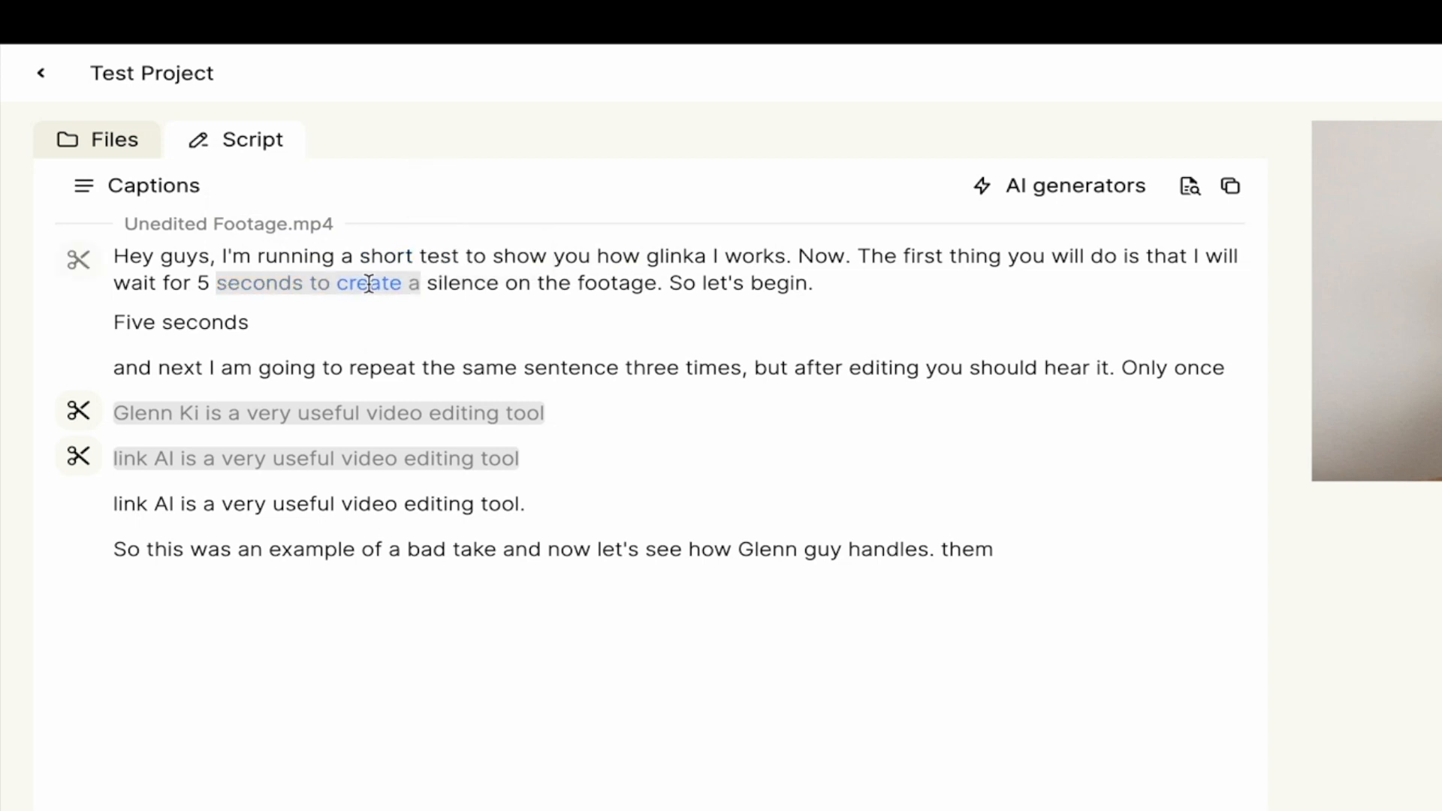
{"action": "left_click_drag", "start_coordinate": [418, 283], "coordinate": [216, 284]}
{"action": "left_click", "coordinate": [427, 249]}
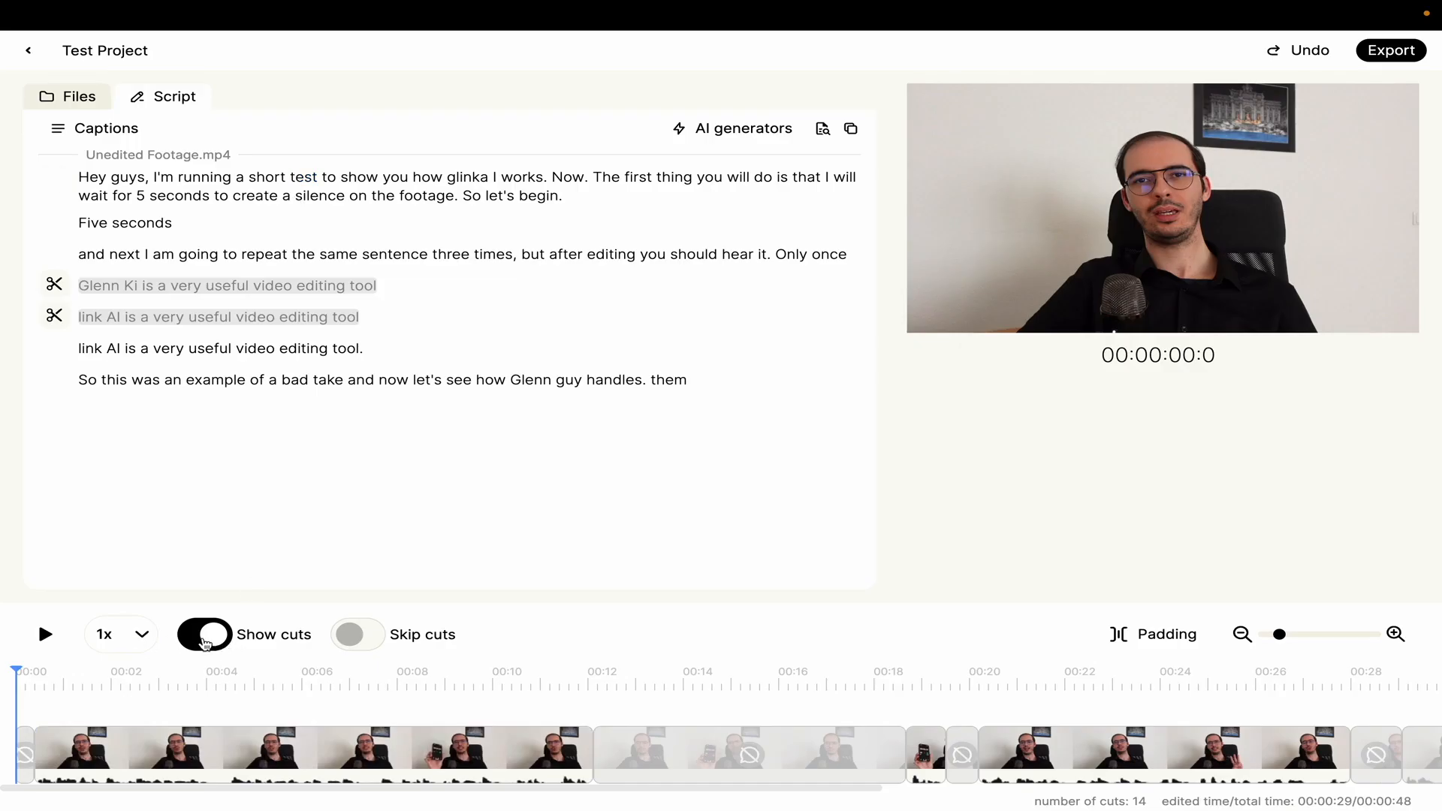
Hide the cuts and show them again, and switch the skipping of cuts on and back off.
{"action": "left_click", "coordinate": [212, 636]}
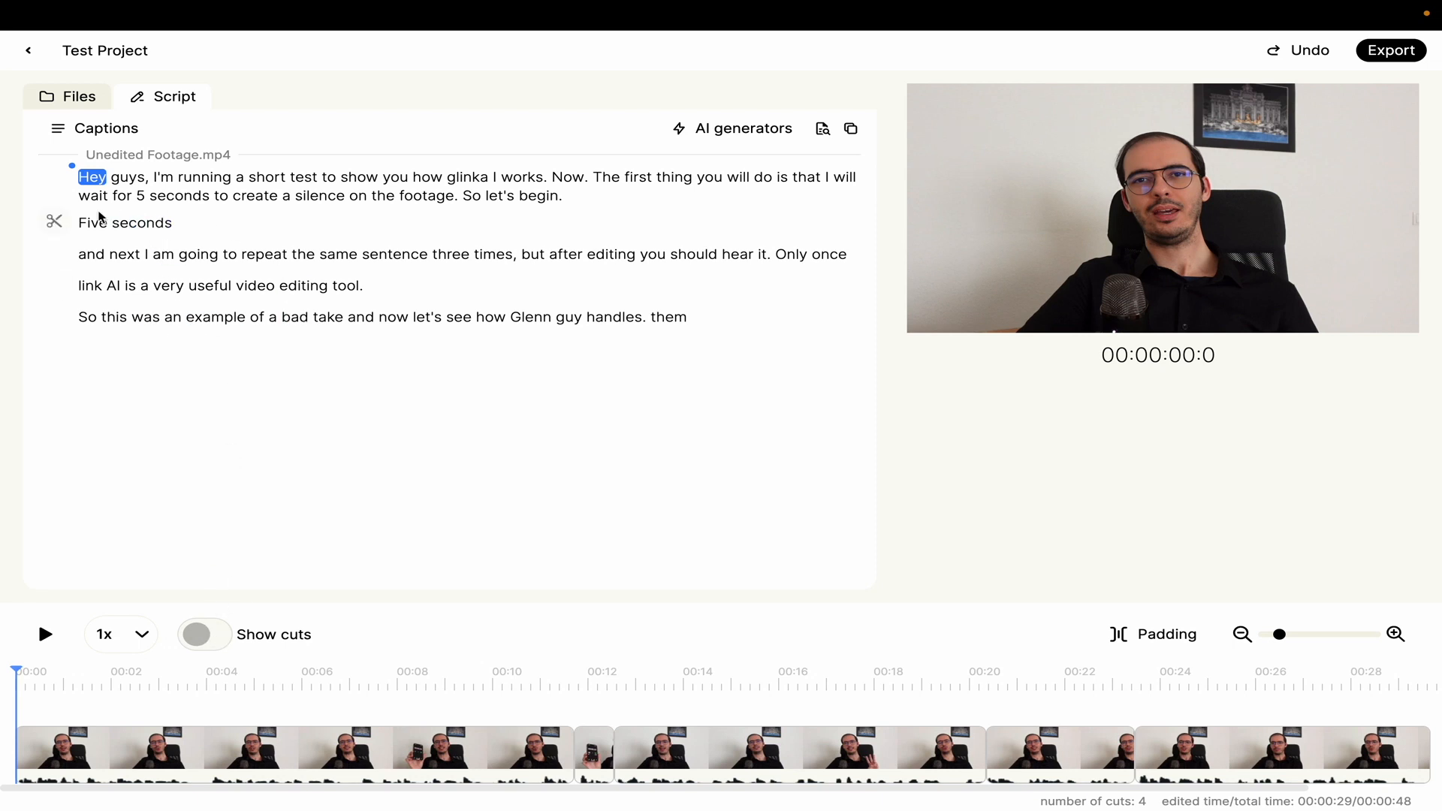
{"action": "left_click", "coordinate": [206, 648]}
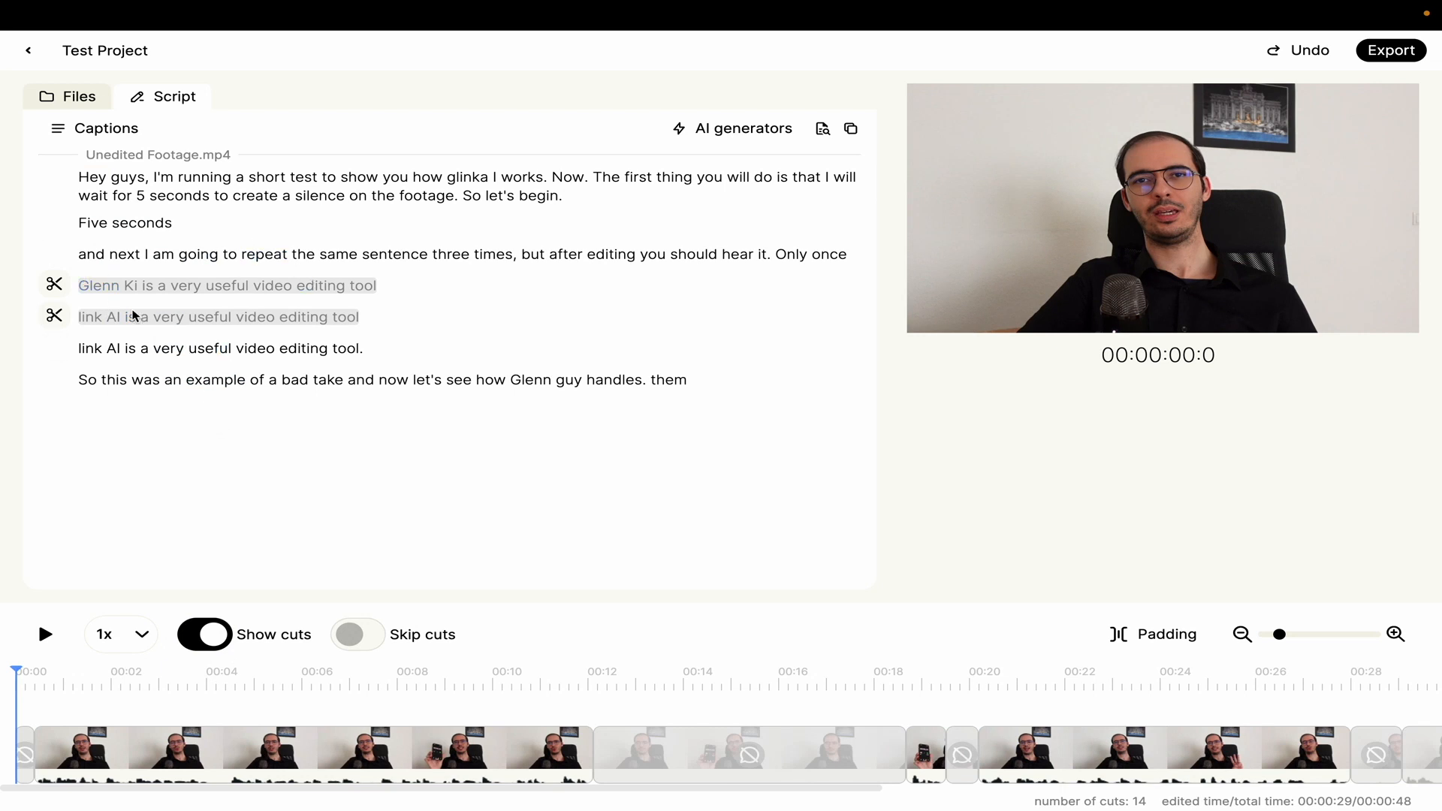
{"action": "left_click", "coordinate": [358, 634]}
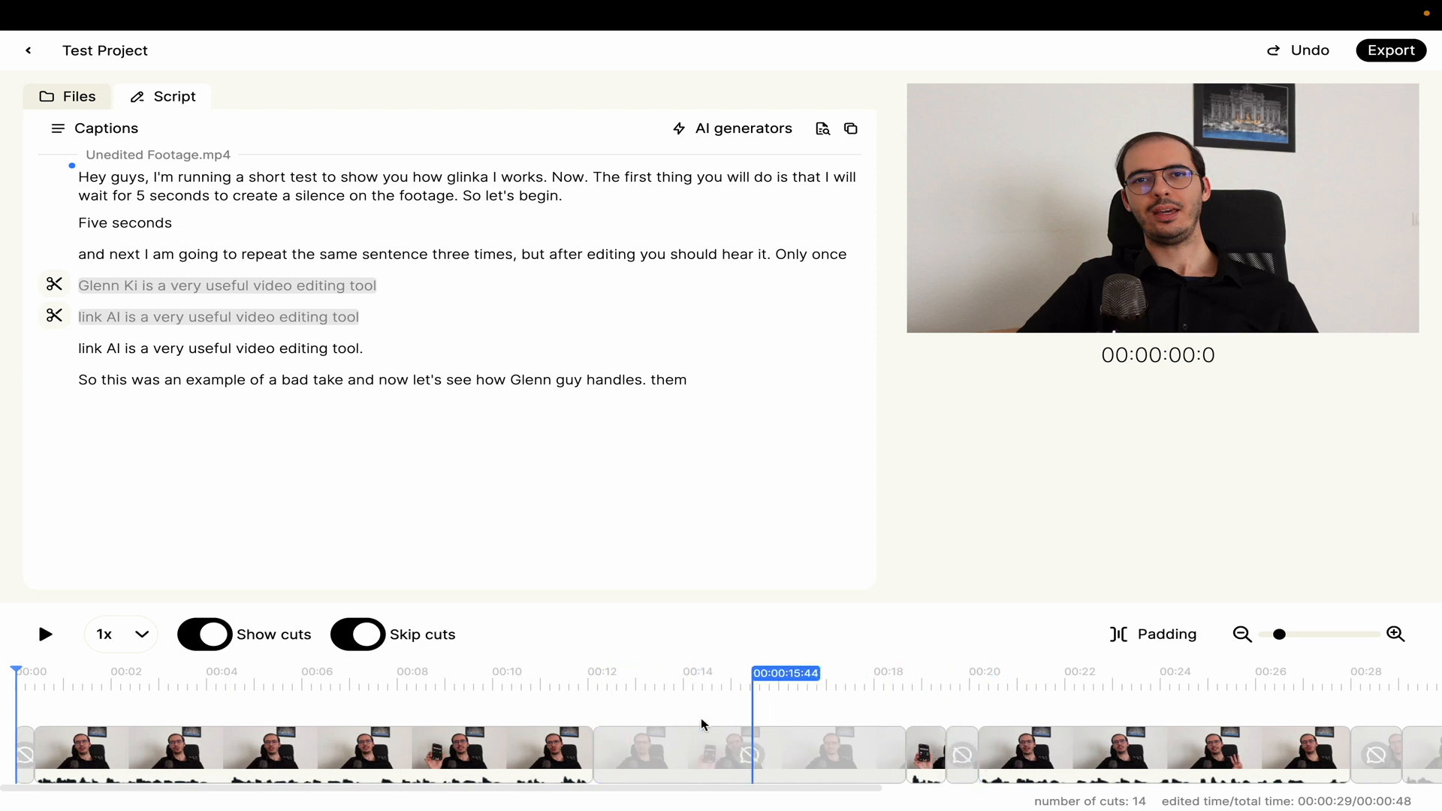
{"action": "left_click", "coordinate": [359, 635]}
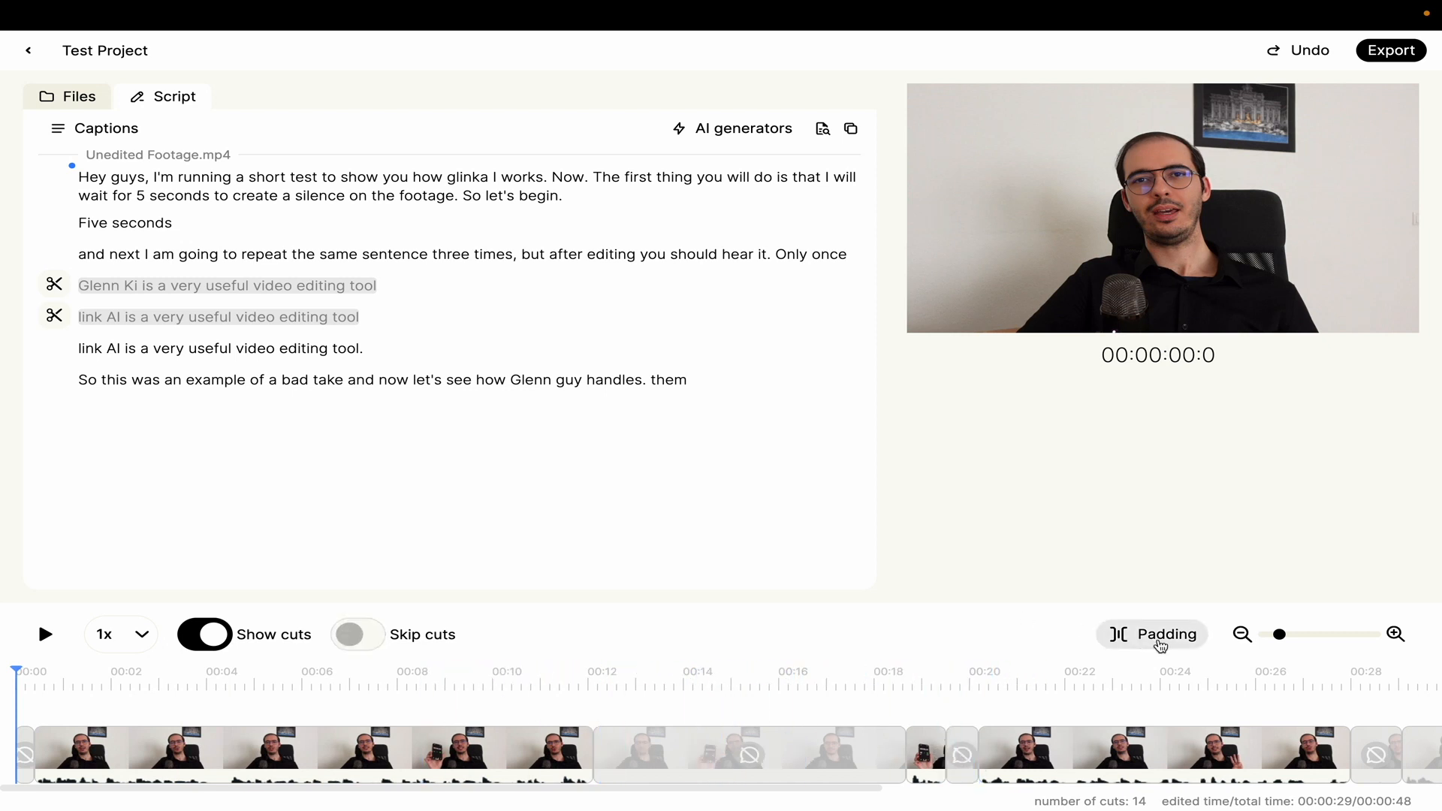
Set the linked start and end padding around the cuts to 0.1 s.
{"action": "left_click", "coordinate": [1160, 643]}
{"action": "left_click_drag", "start_coordinate": [1231, 547], "coordinate": [1242, 547]}
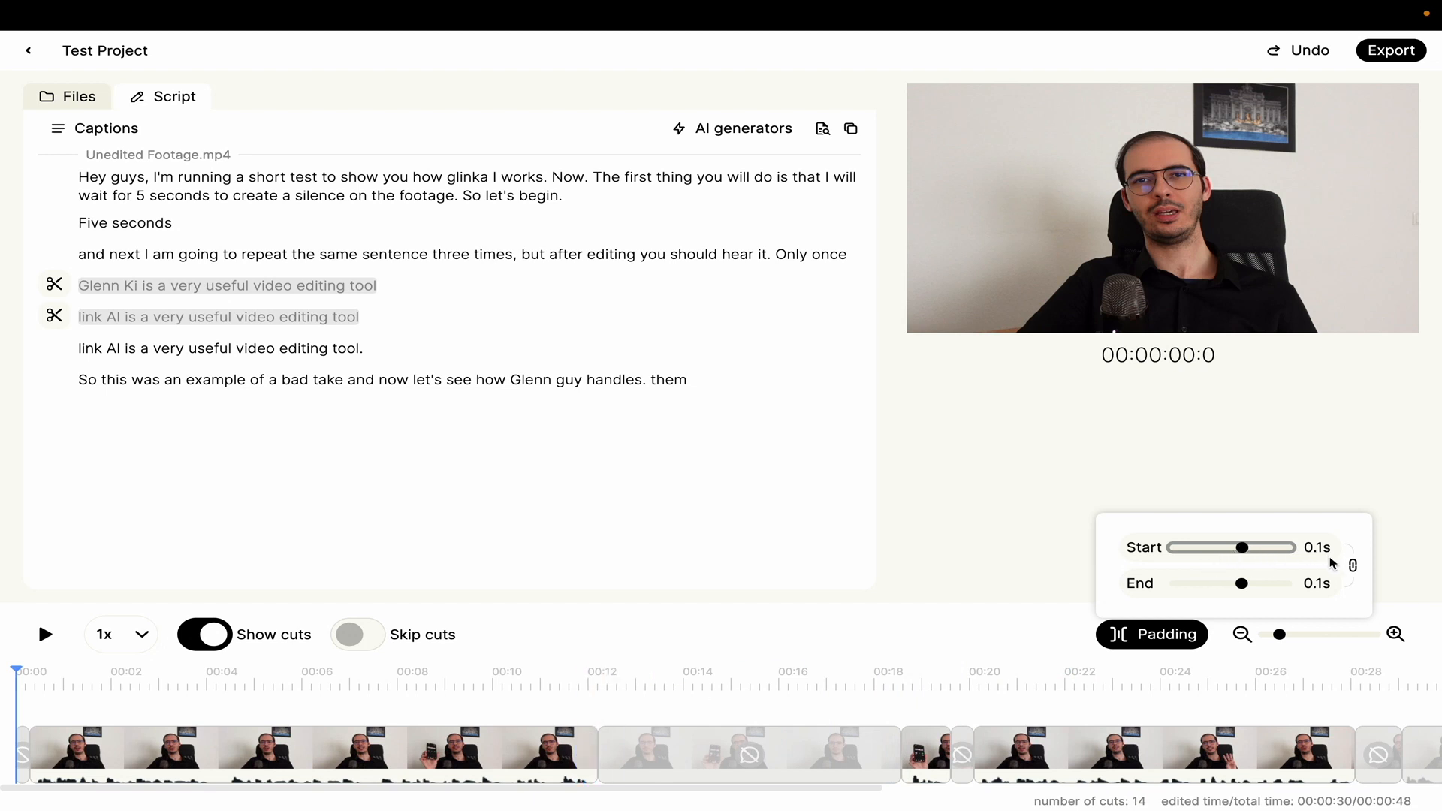
{"action": "mouse_move", "coordinate": [1243, 547]}
{"action": "left_mouse_down"}
{"action": "mouse_move", "coordinate": [1277, 547]}
{"action": "mouse_move", "coordinate": [1252, 547]}
{"action": "left_mouse_up"}
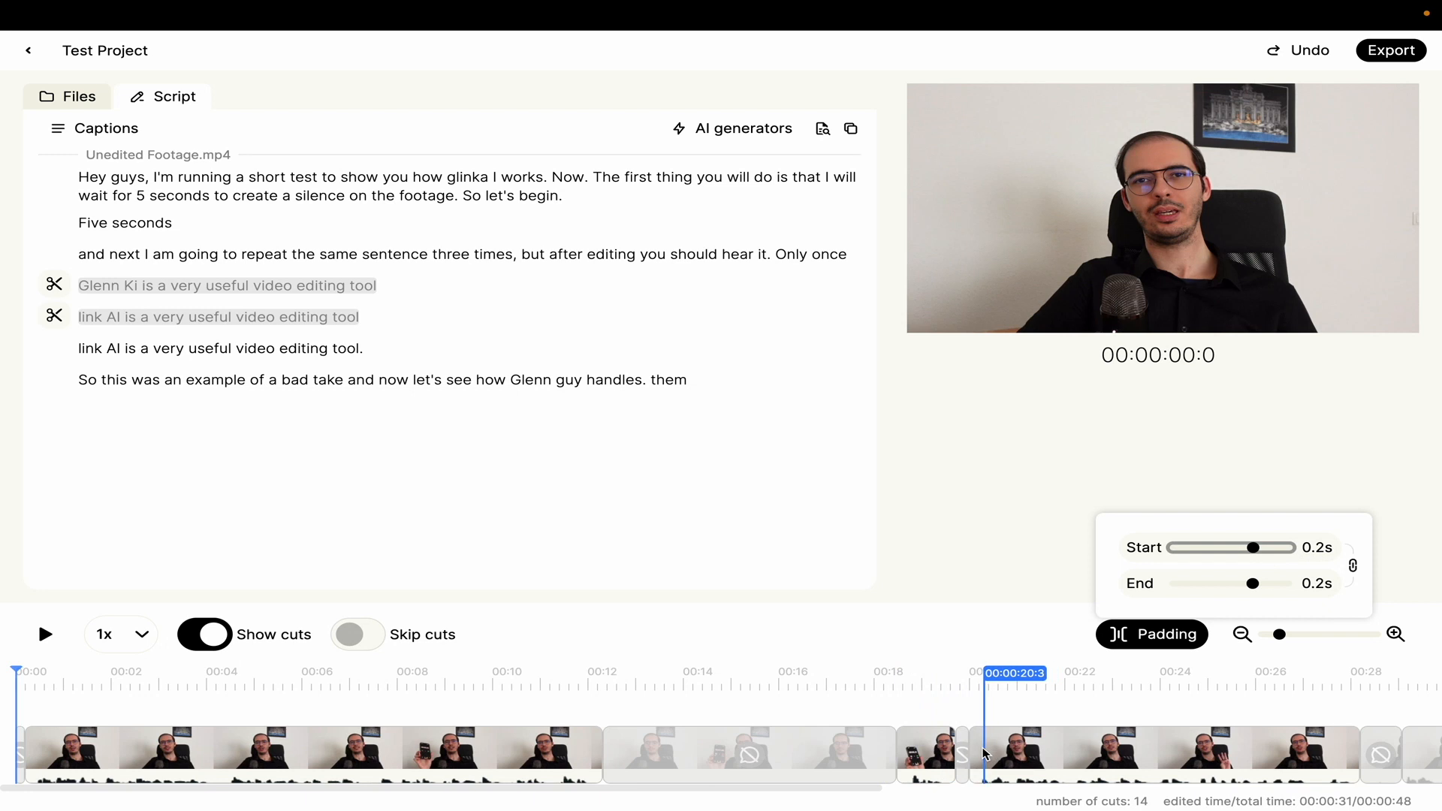
{"action": "left_click_drag", "start_coordinate": [1252, 547], "coordinate": [1242, 547]}
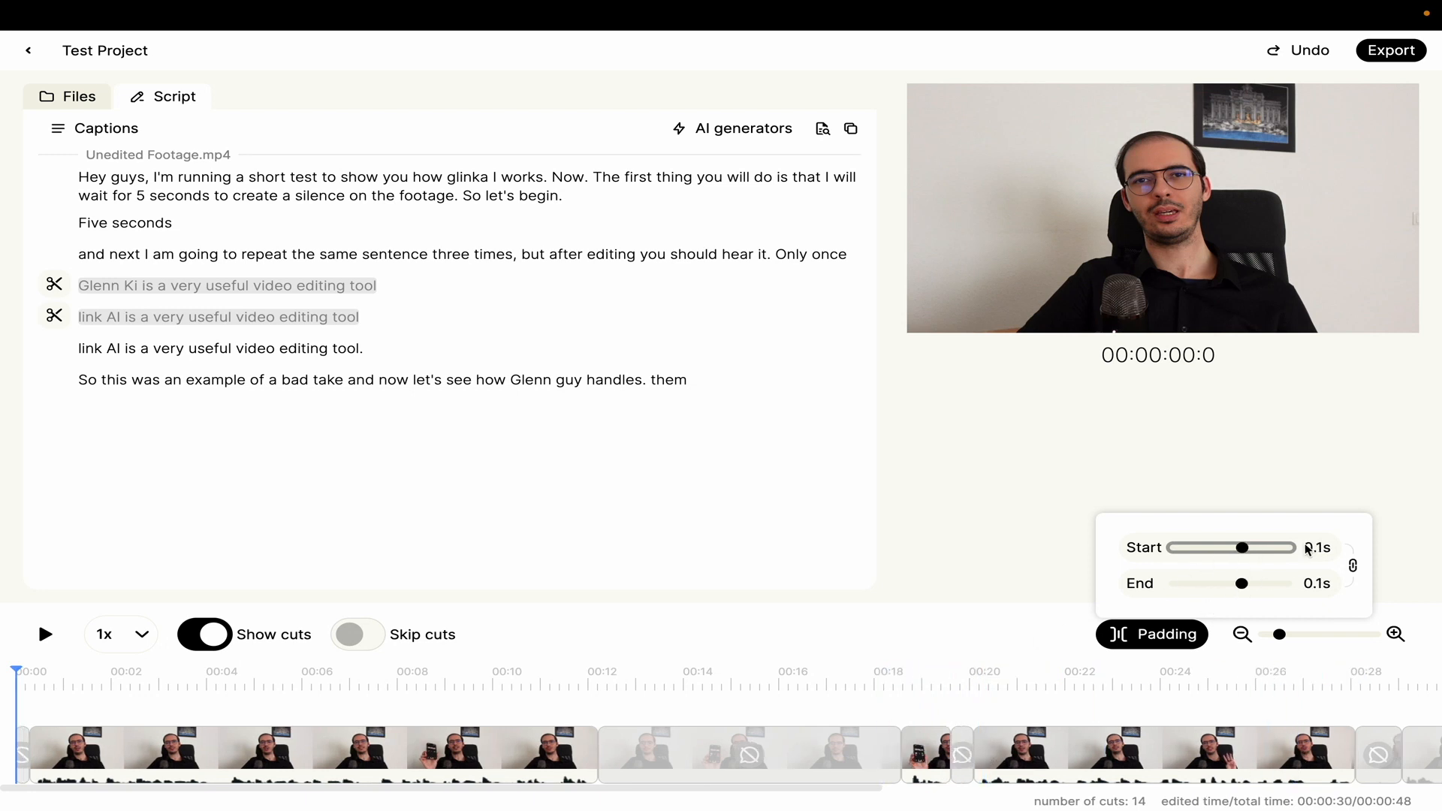
Play the footage from the beginning into the first long silence with cut skipping off.
{"action": "left_click", "coordinate": [1284, 635]}
{"action": "left_click_drag", "start_coordinate": [1292, 635], "coordinate": [1304, 634]}
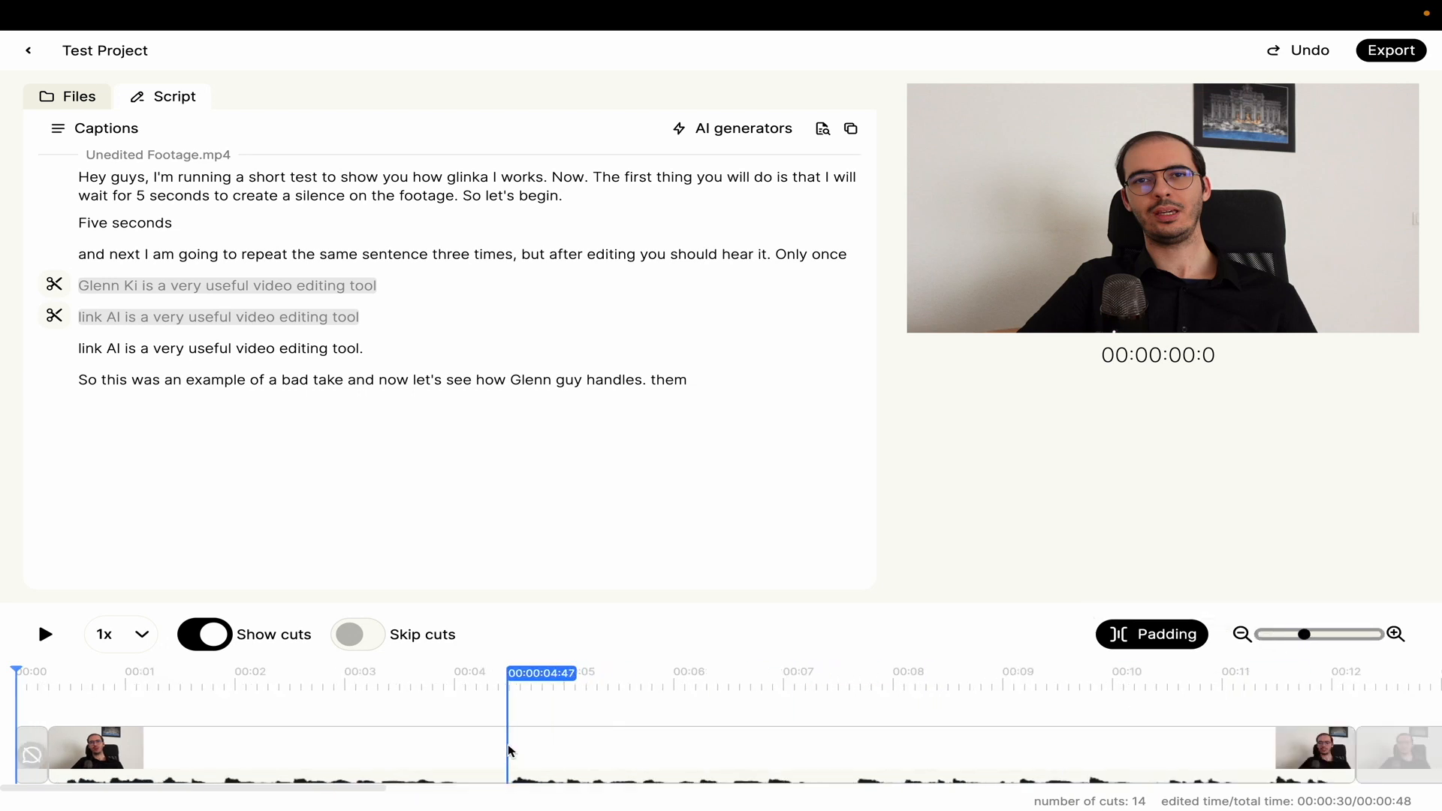
{"action": "left_click", "coordinate": [1277, 634]}
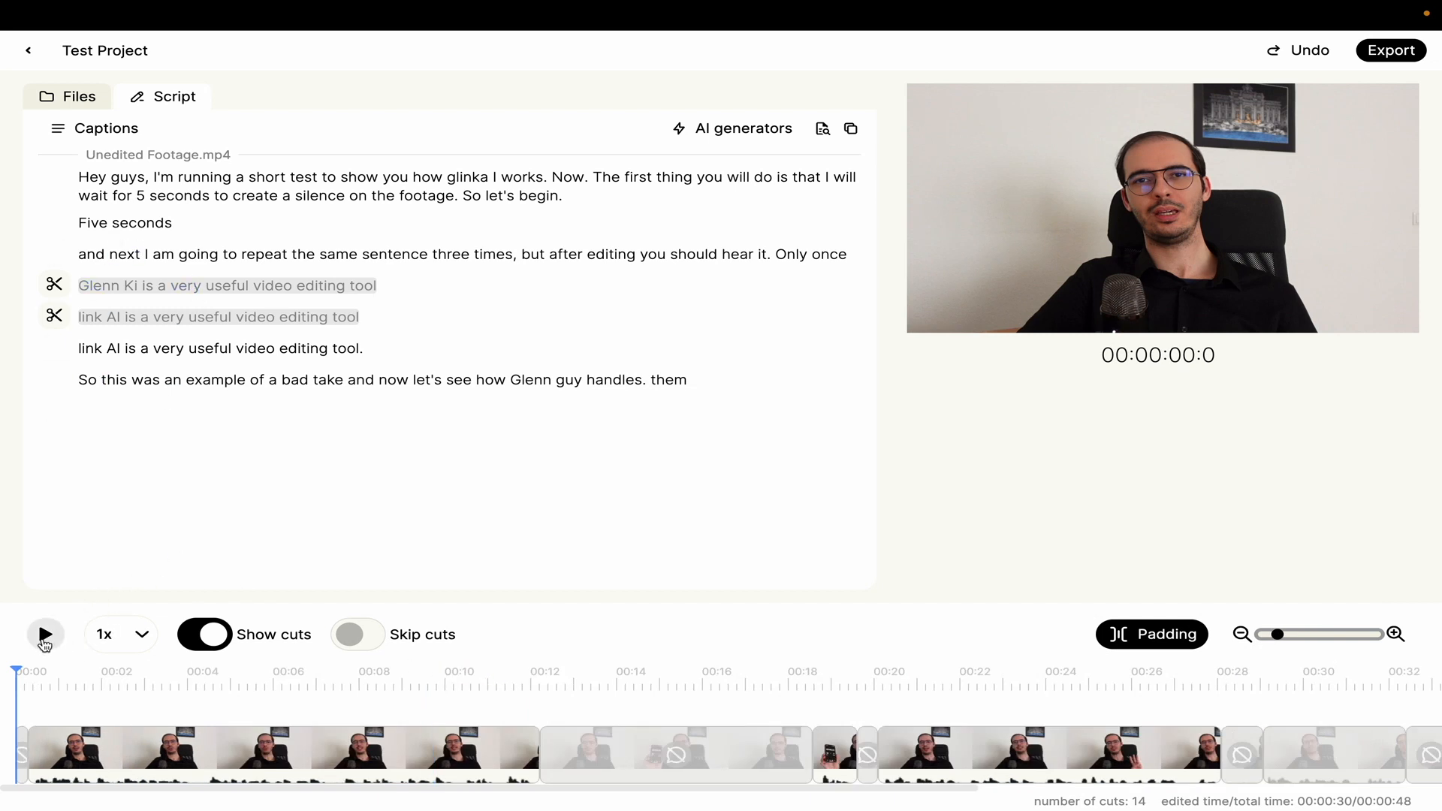
{"action": "left_click", "coordinate": [45, 636]}
{"action": "left_click", "coordinate": [45, 635]}
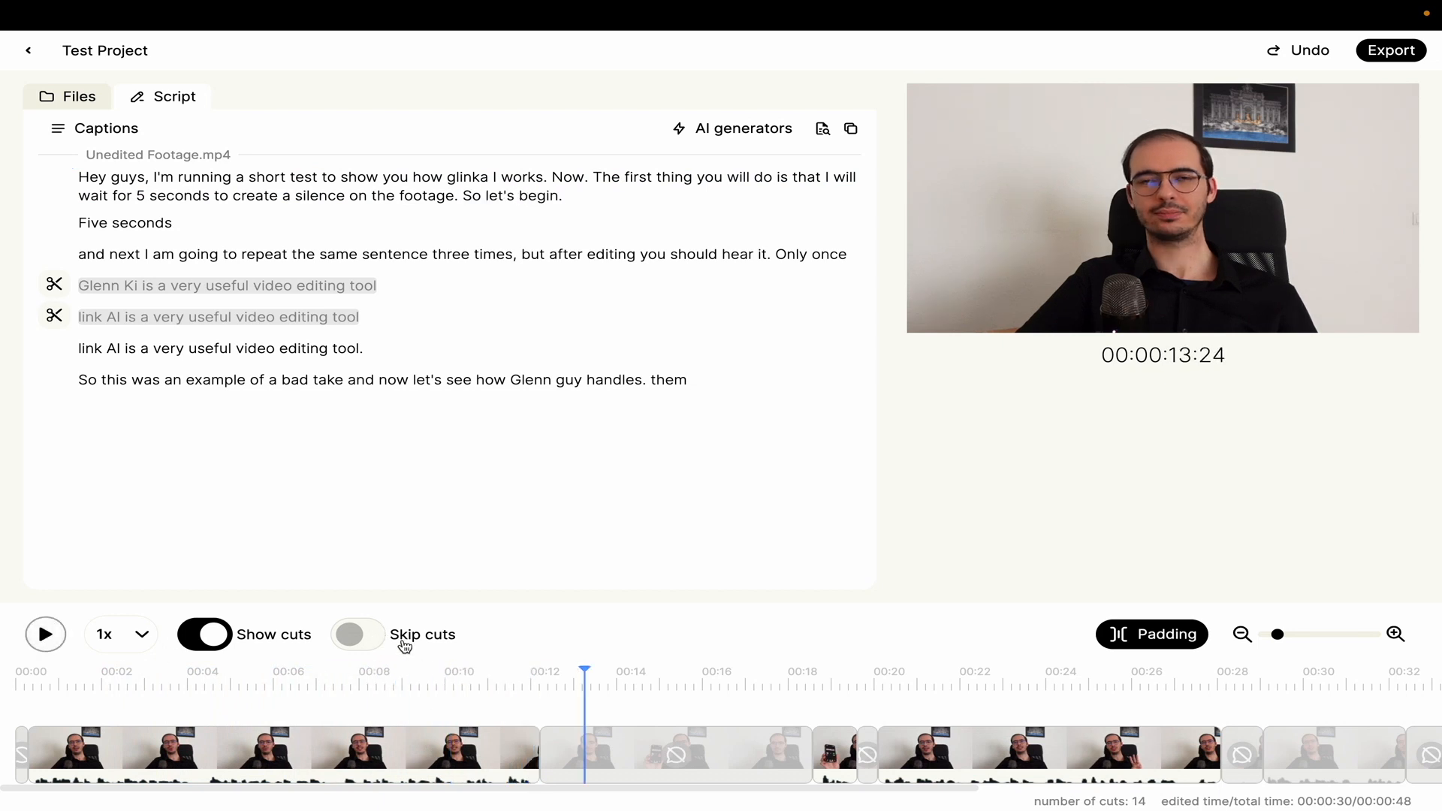
Enable skipping of cuts and play from about 10 s across the long silence and the short cut near 20 s.
{"action": "left_click", "coordinate": [452, 707]}
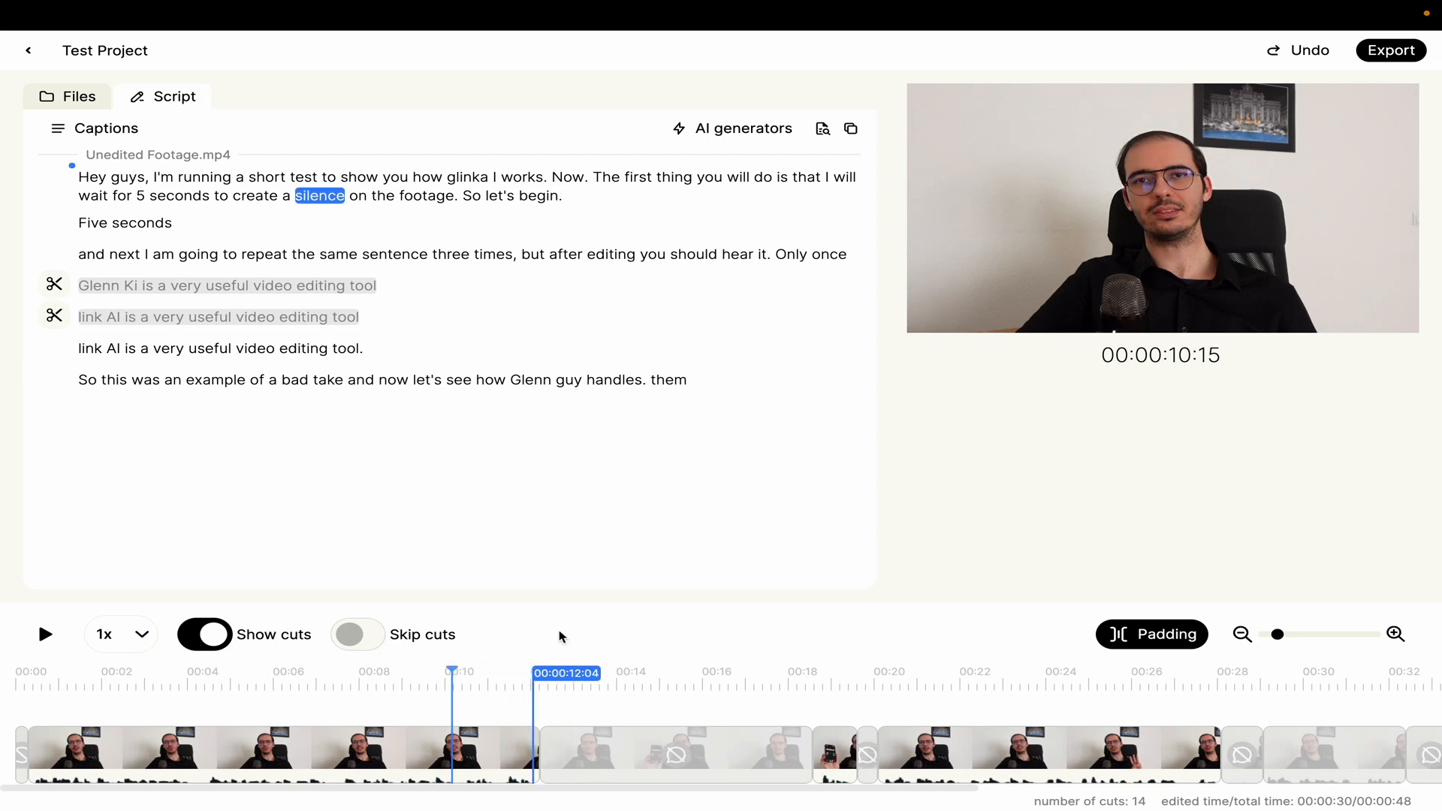
{"action": "left_click", "coordinate": [347, 636]}
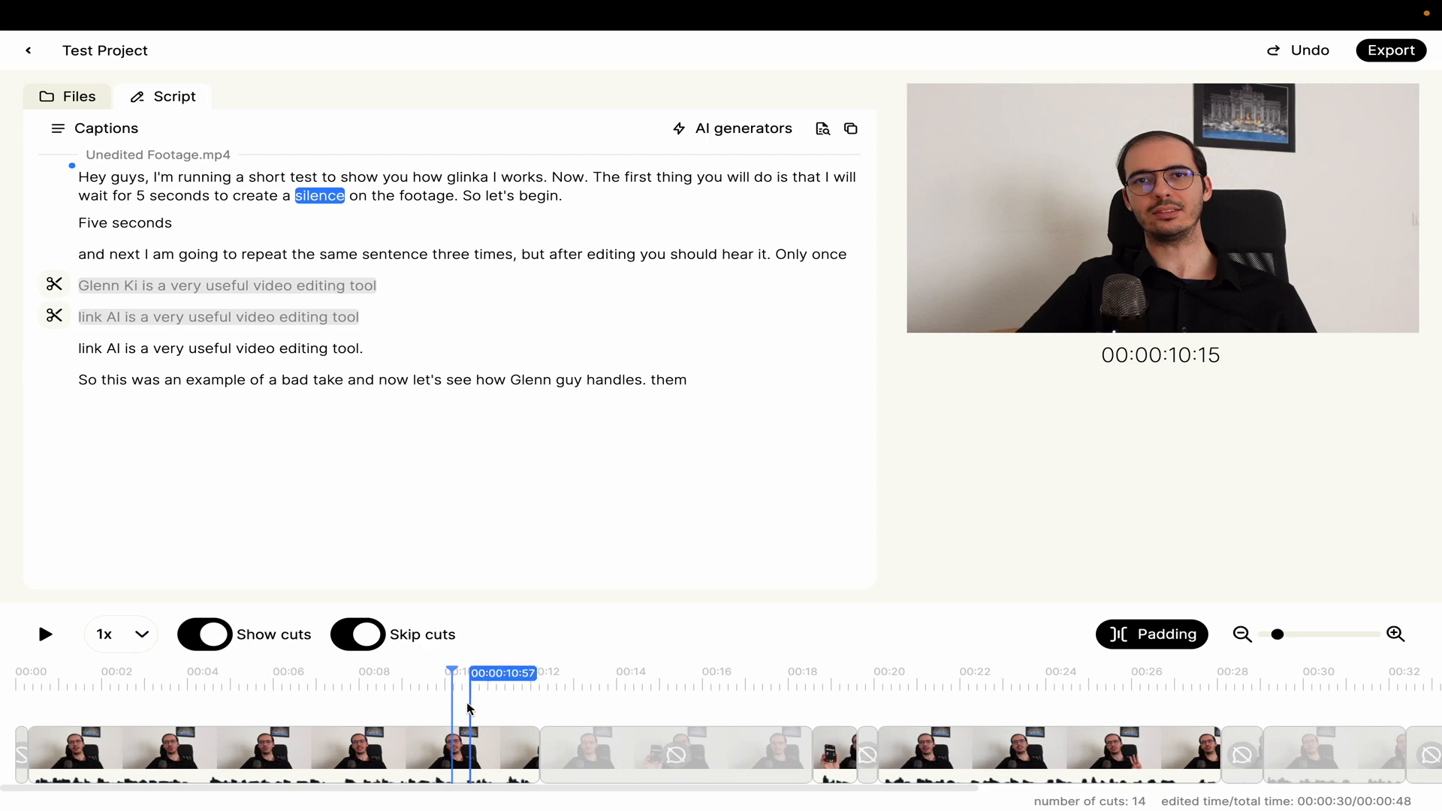
{"action": "key", "text": "space"}
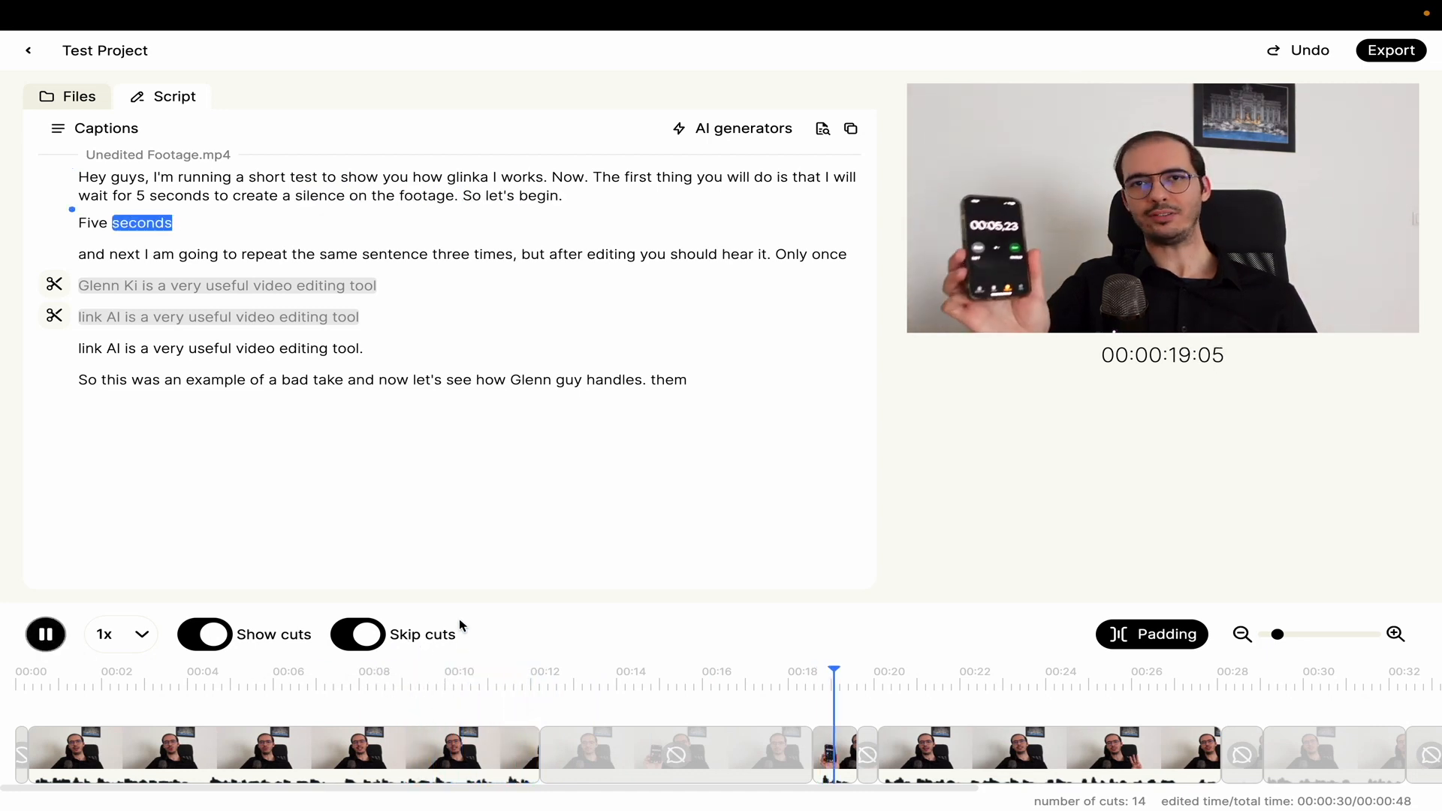
{"action": "key", "text": "space"}
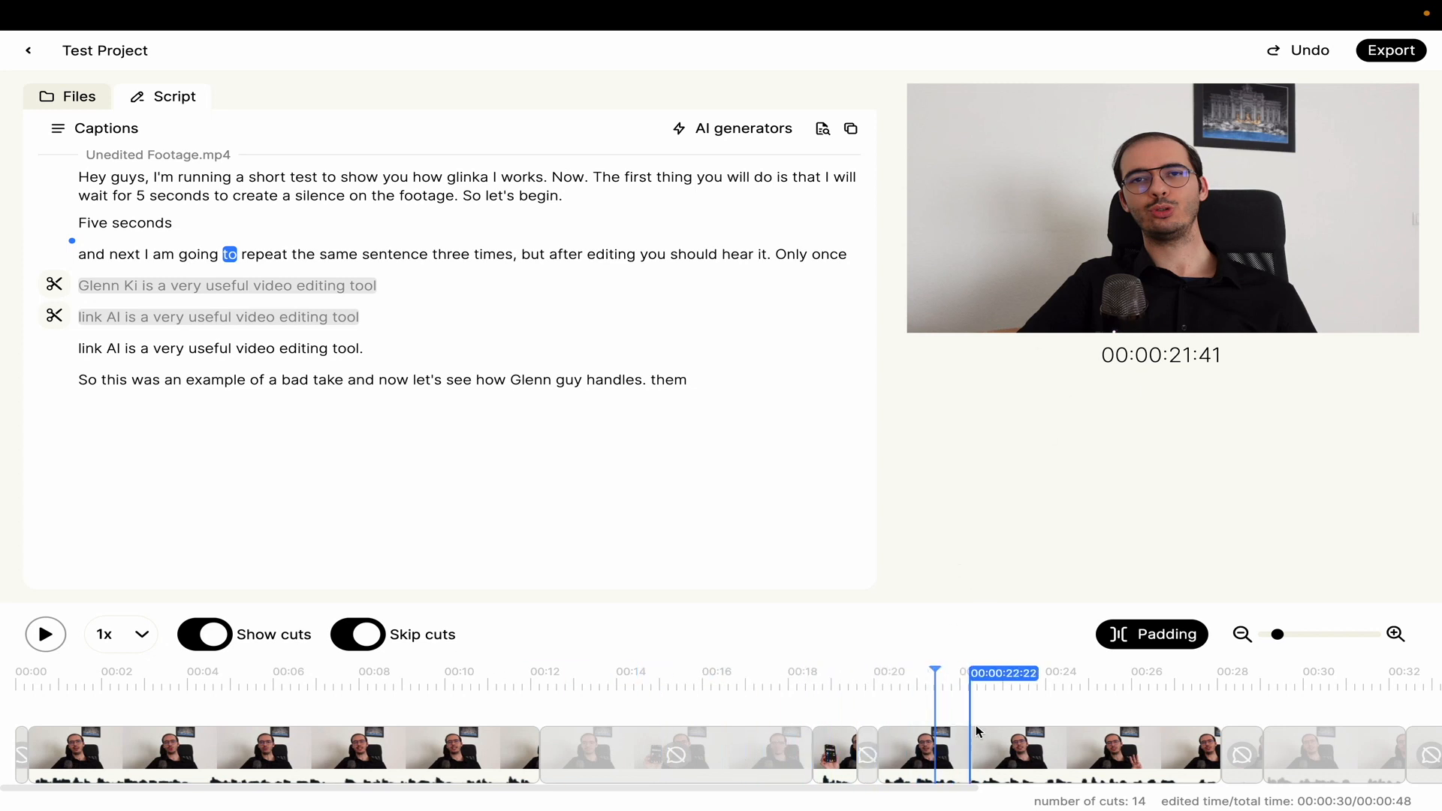
Replay the footage from the start of the "Five seconds" clip at about 18.6 s across the short cut near 20 s.
{"action": "left_click", "coordinate": [867, 759]}
{"action": "left_click", "coordinate": [819, 755]}
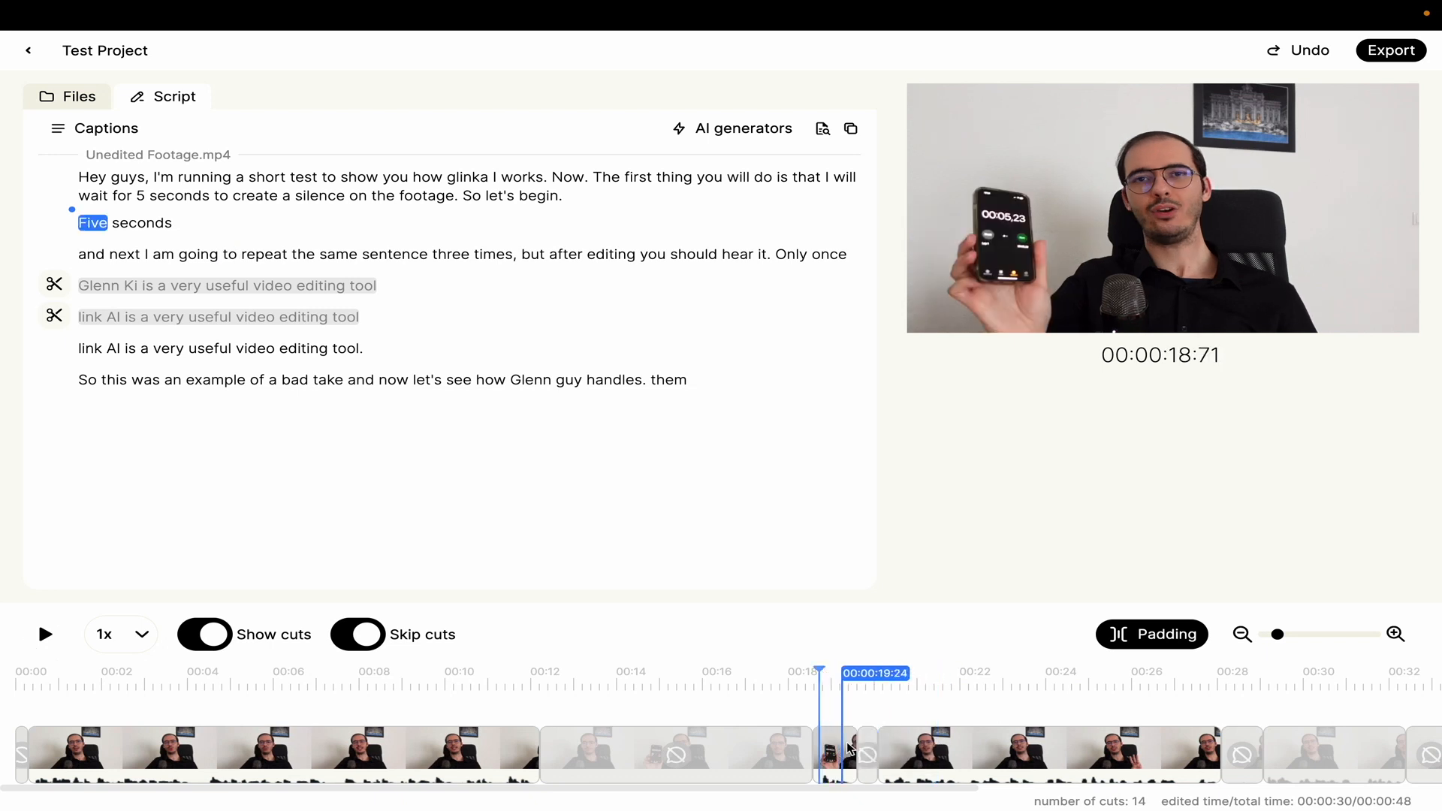
{"action": "left_click", "coordinate": [816, 707]}
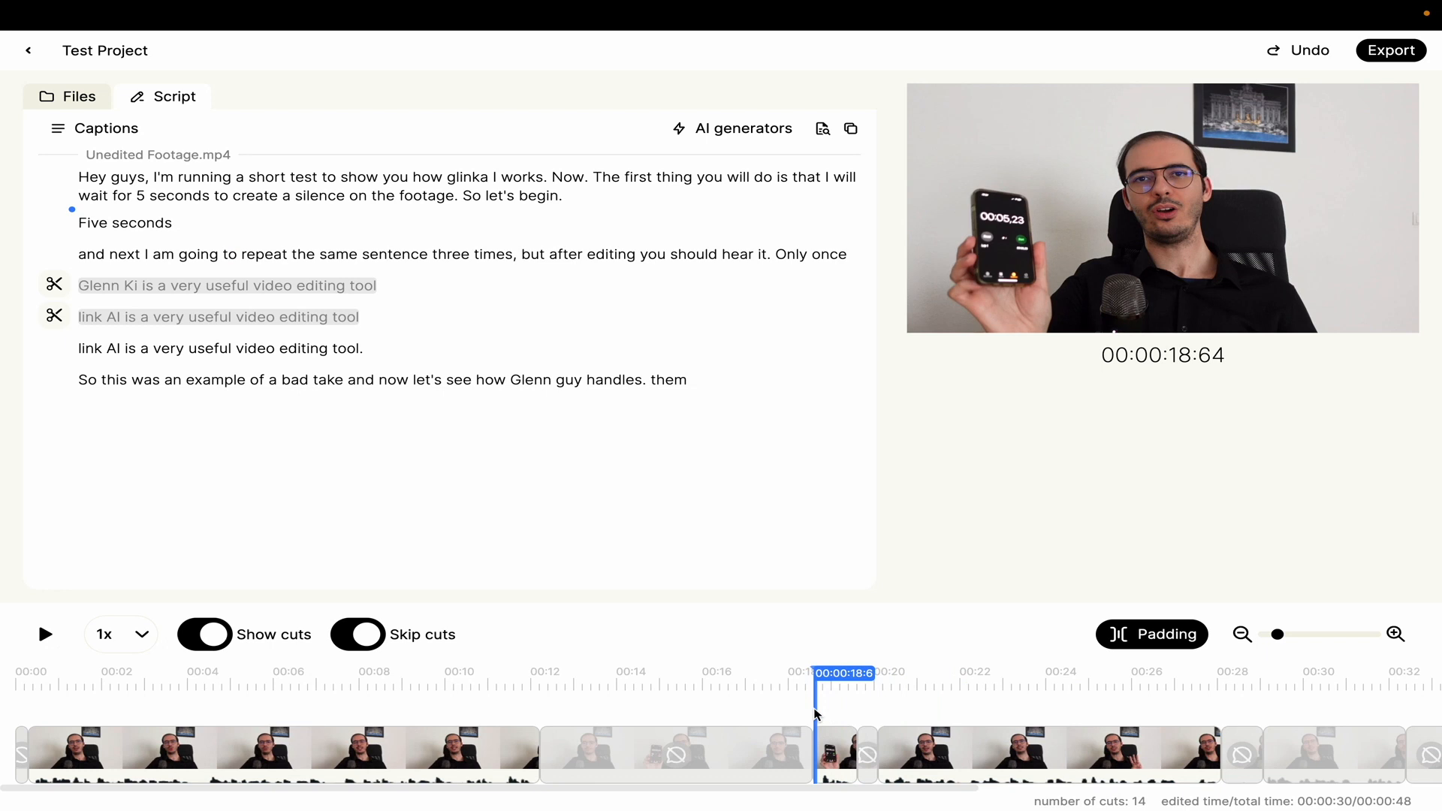
{"action": "key", "text": "space"}
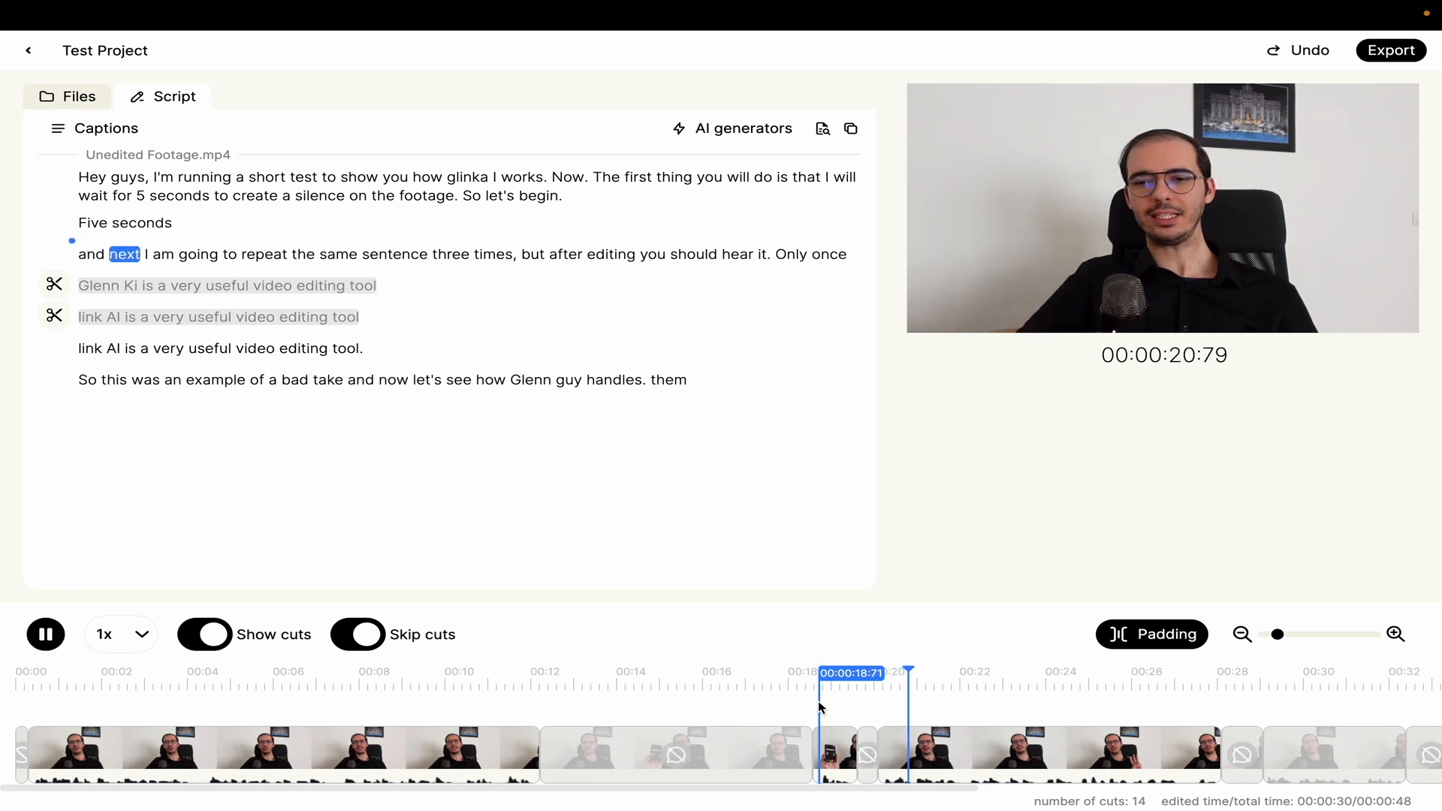
{"action": "key", "text": "space"}
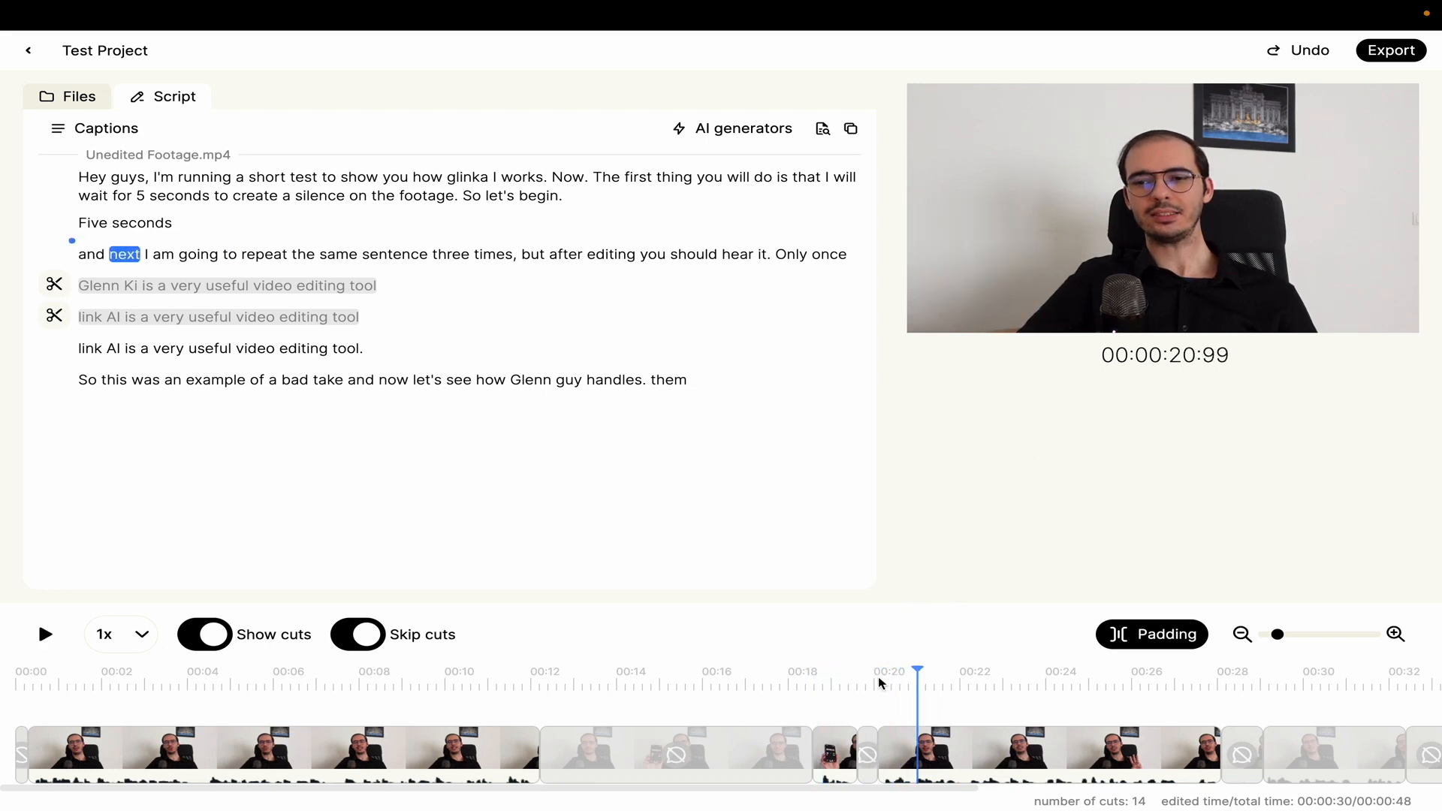
Widen the short cut near 20 s slightly at both edges and preview it from about 18.7 s.
{"action": "left_click", "coordinate": [869, 741]}
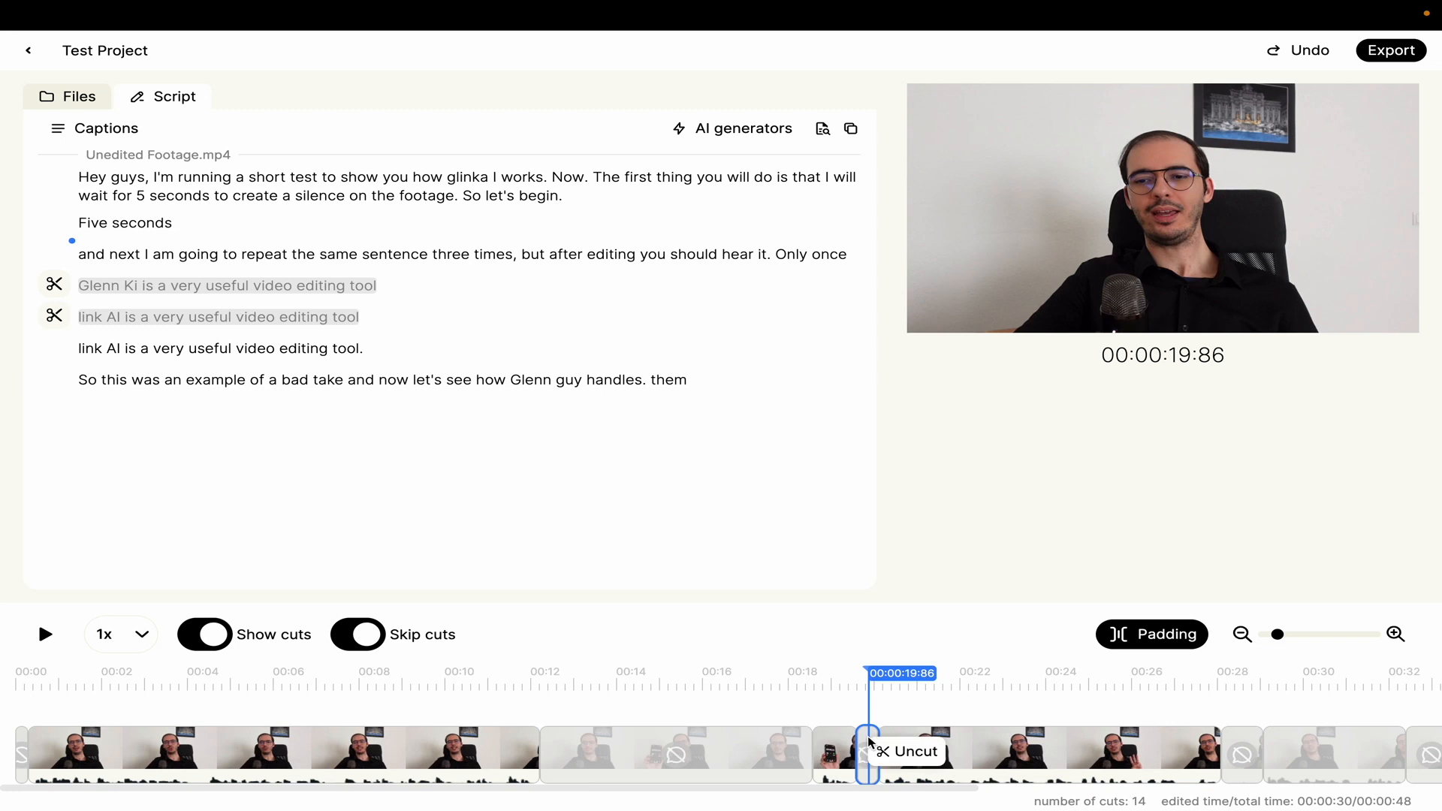
{"action": "left_click", "coordinate": [883, 754]}
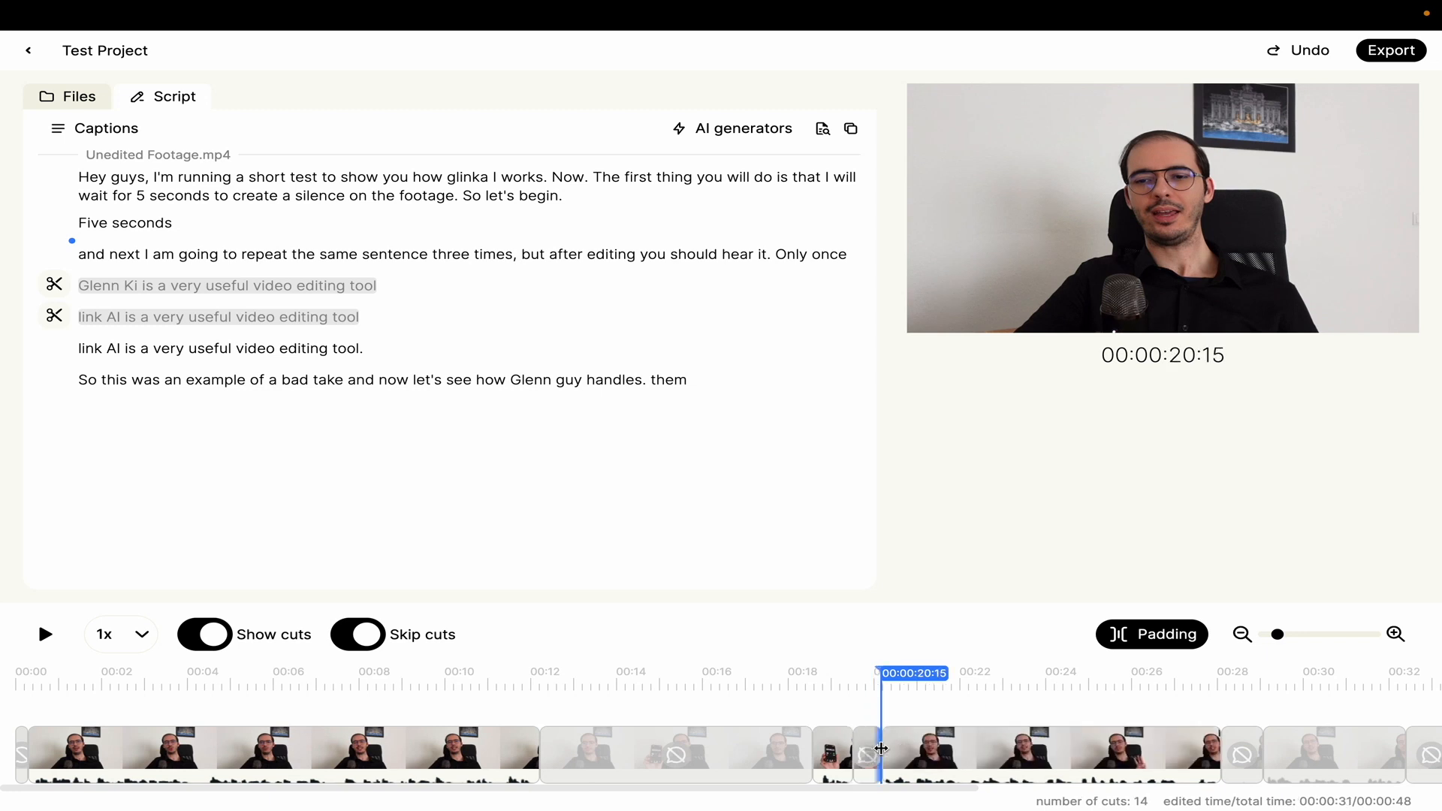
{"action": "left_click", "coordinate": [819, 707]}
{"action": "key", "text": "space"}
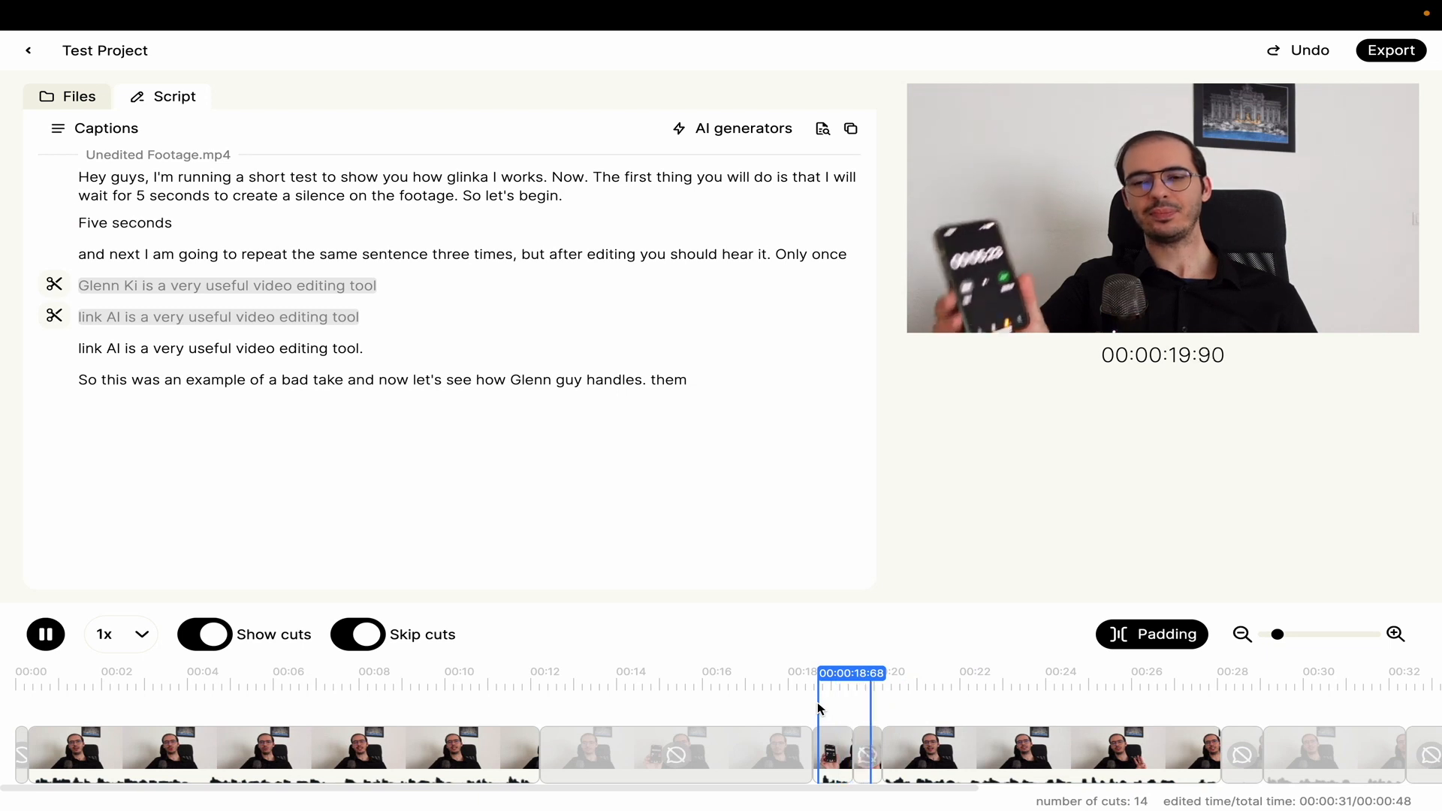
{"action": "key", "text": "space"}
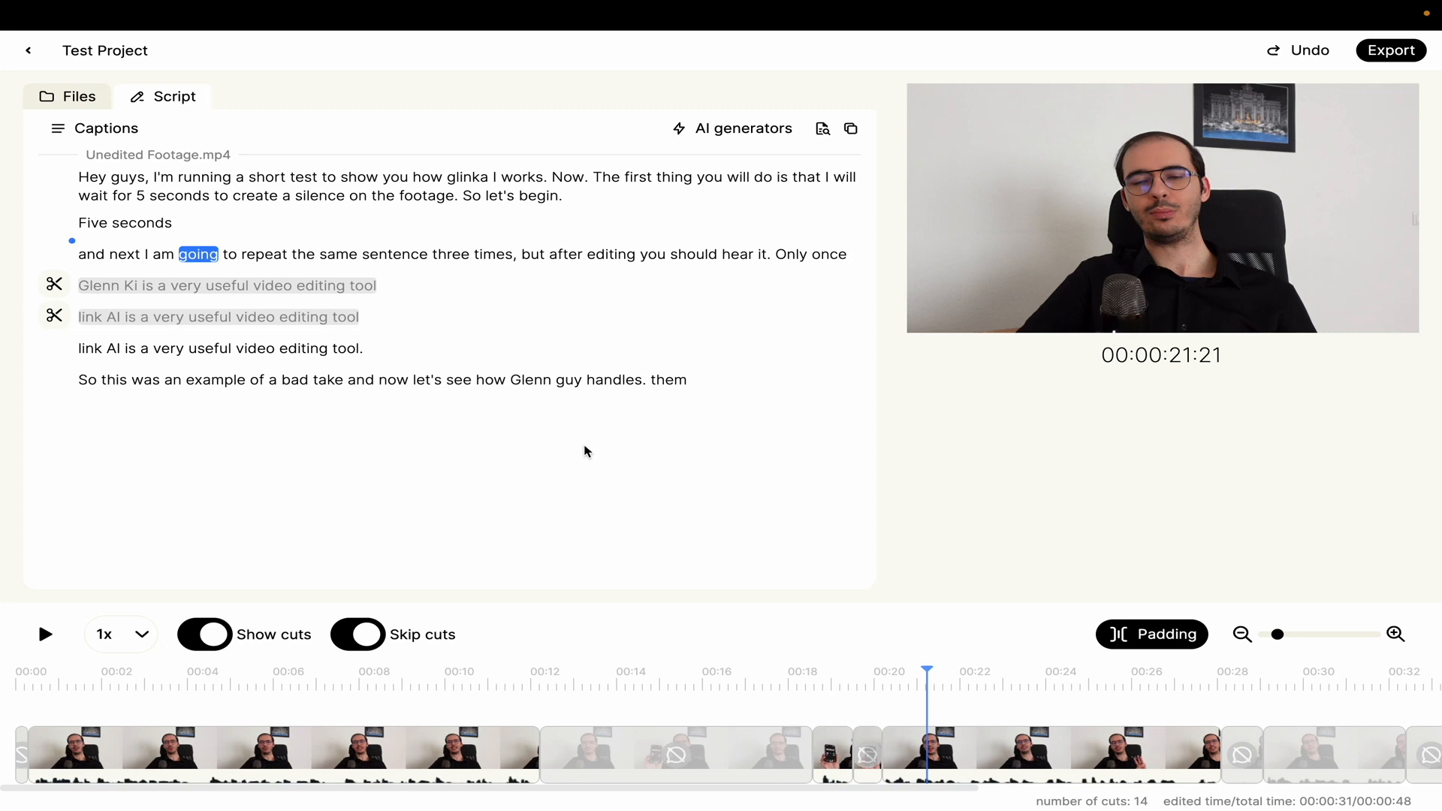
Add captions to the video and give them the plain style with black text on a white background.
{"action": "left_click", "coordinate": [90, 134]}
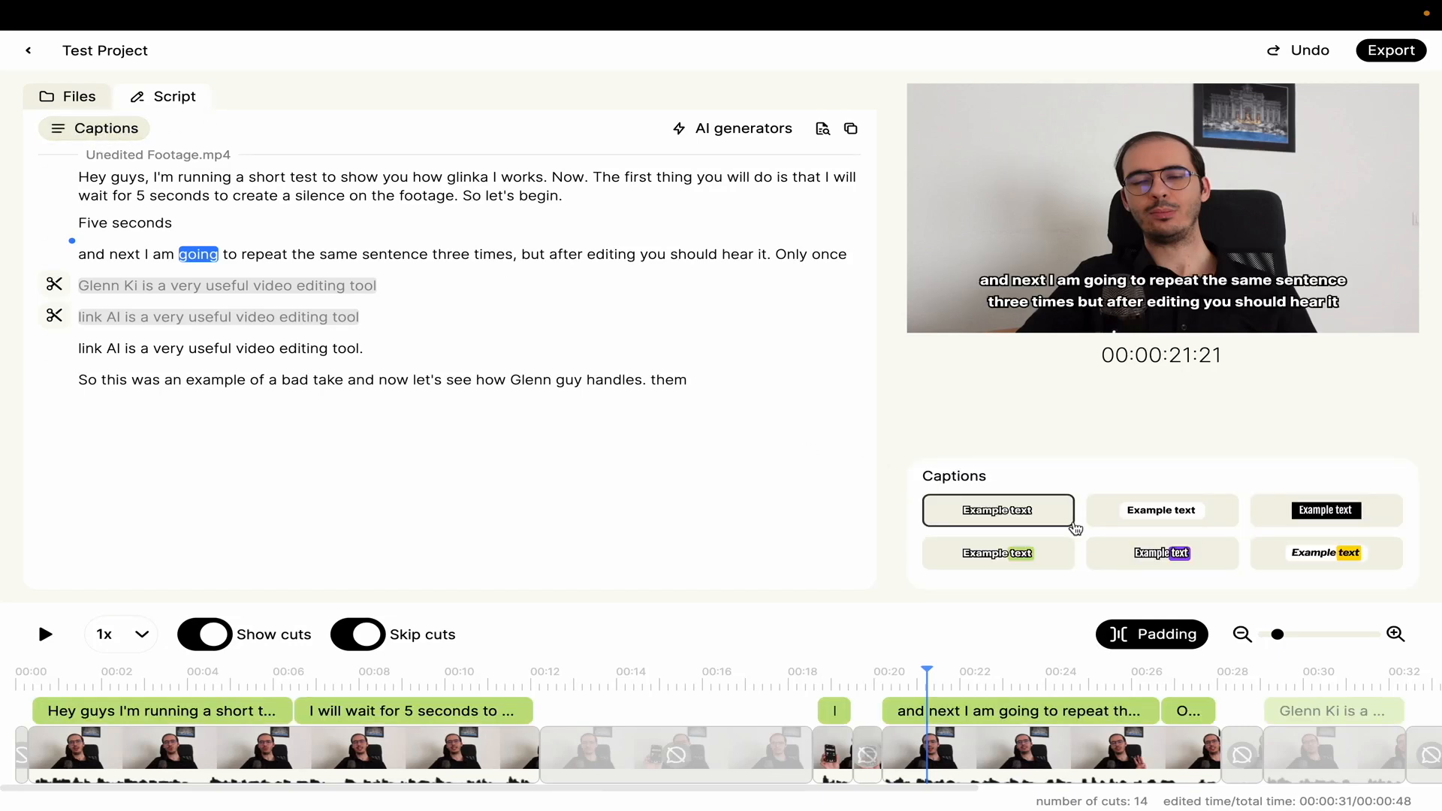
{"action": "left_click", "coordinate": [1139, 524]}
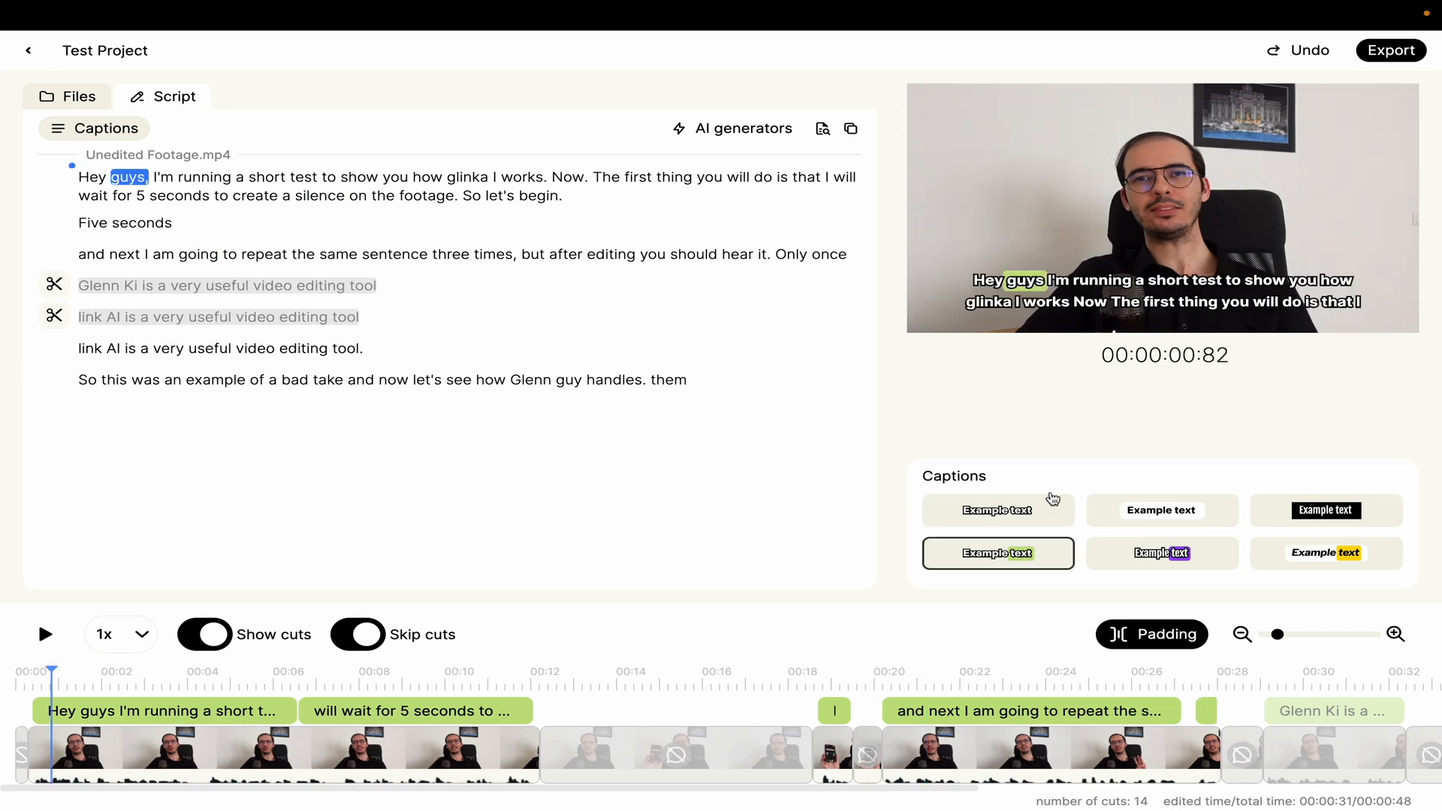
{"action": "left_click", "coordinate": [1052, 510]}
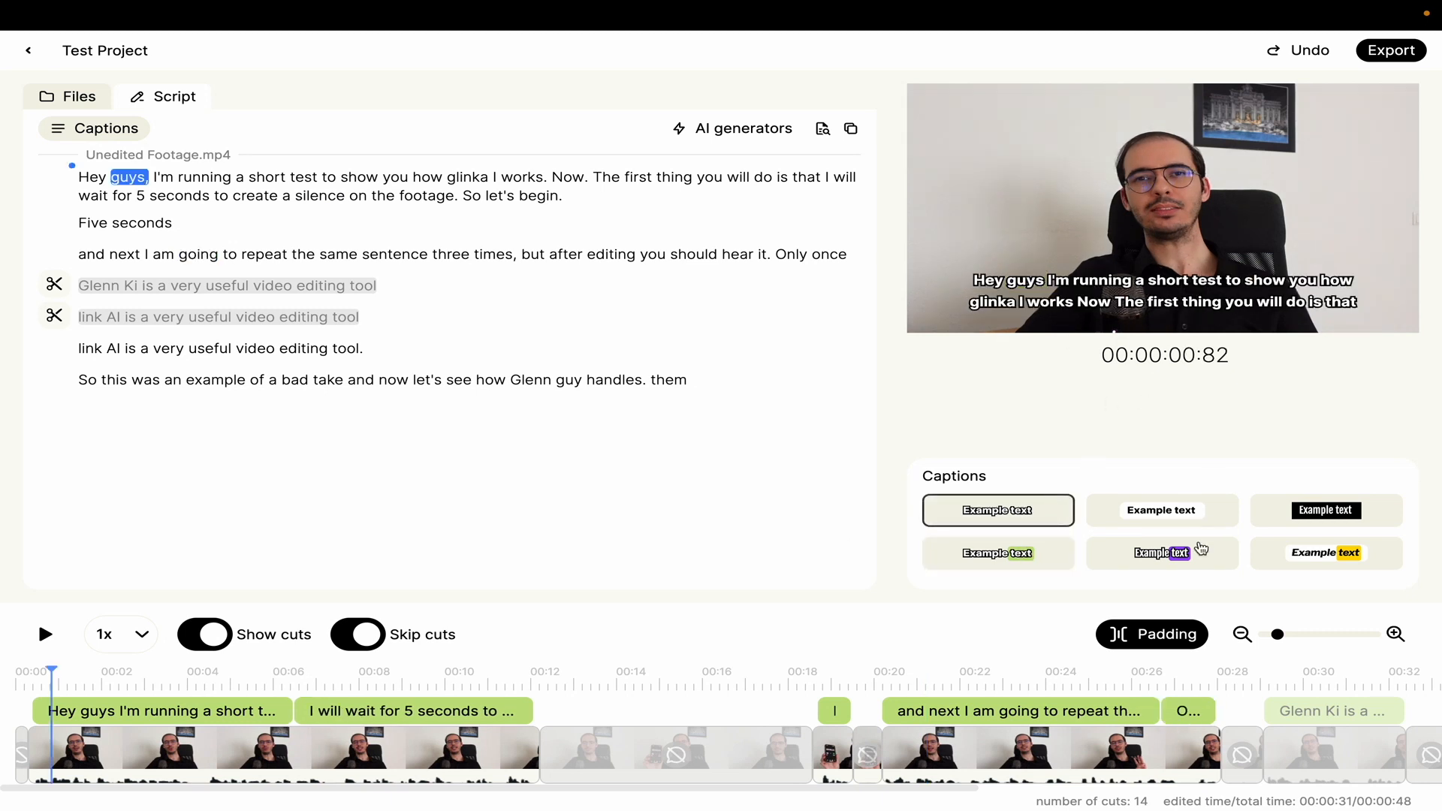
{"action": "left_click", "coordinate": [1218, 516]}
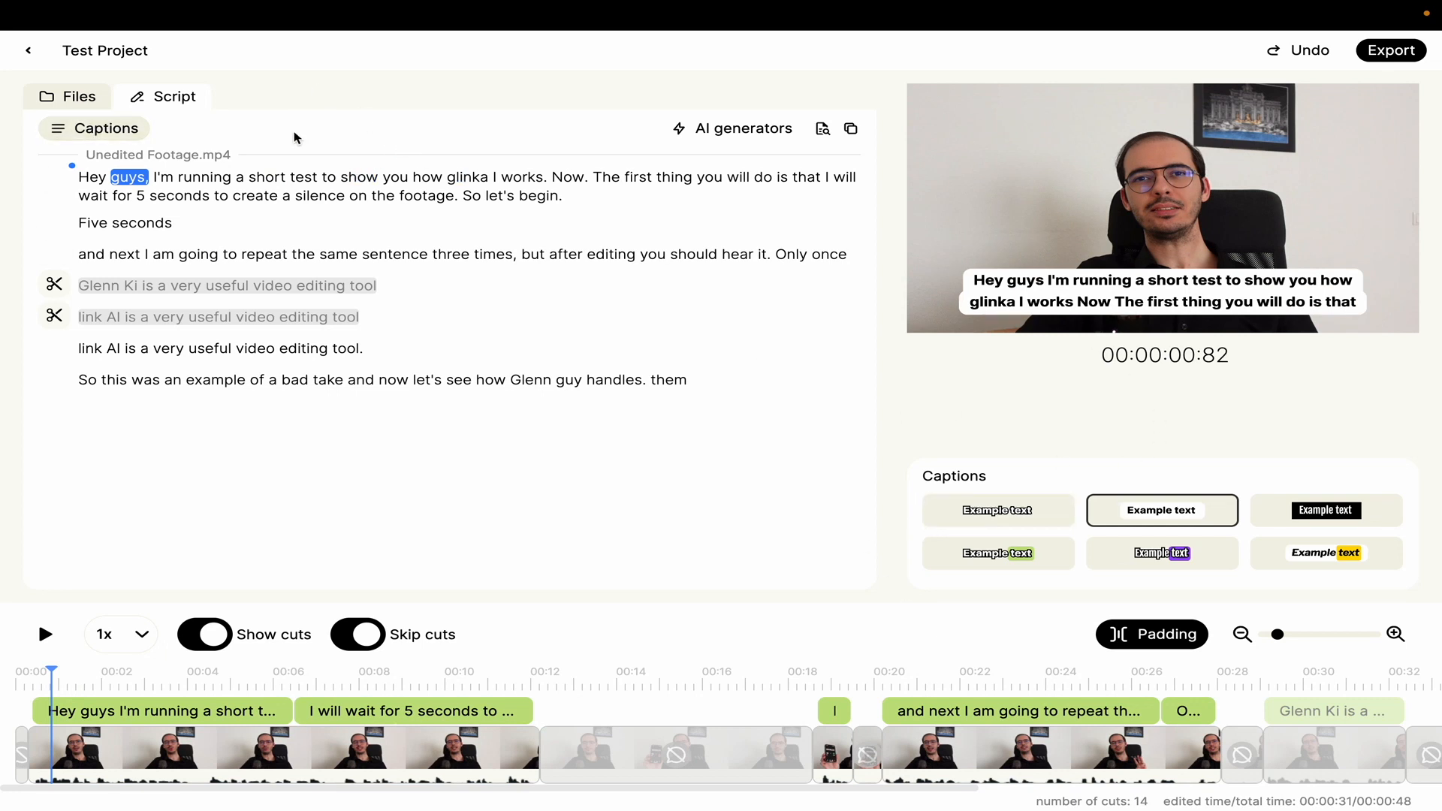
Turn the captions off and generate an AI title suggestion for the video.
{"action": "left_click", "coordinate": [113, 129]}
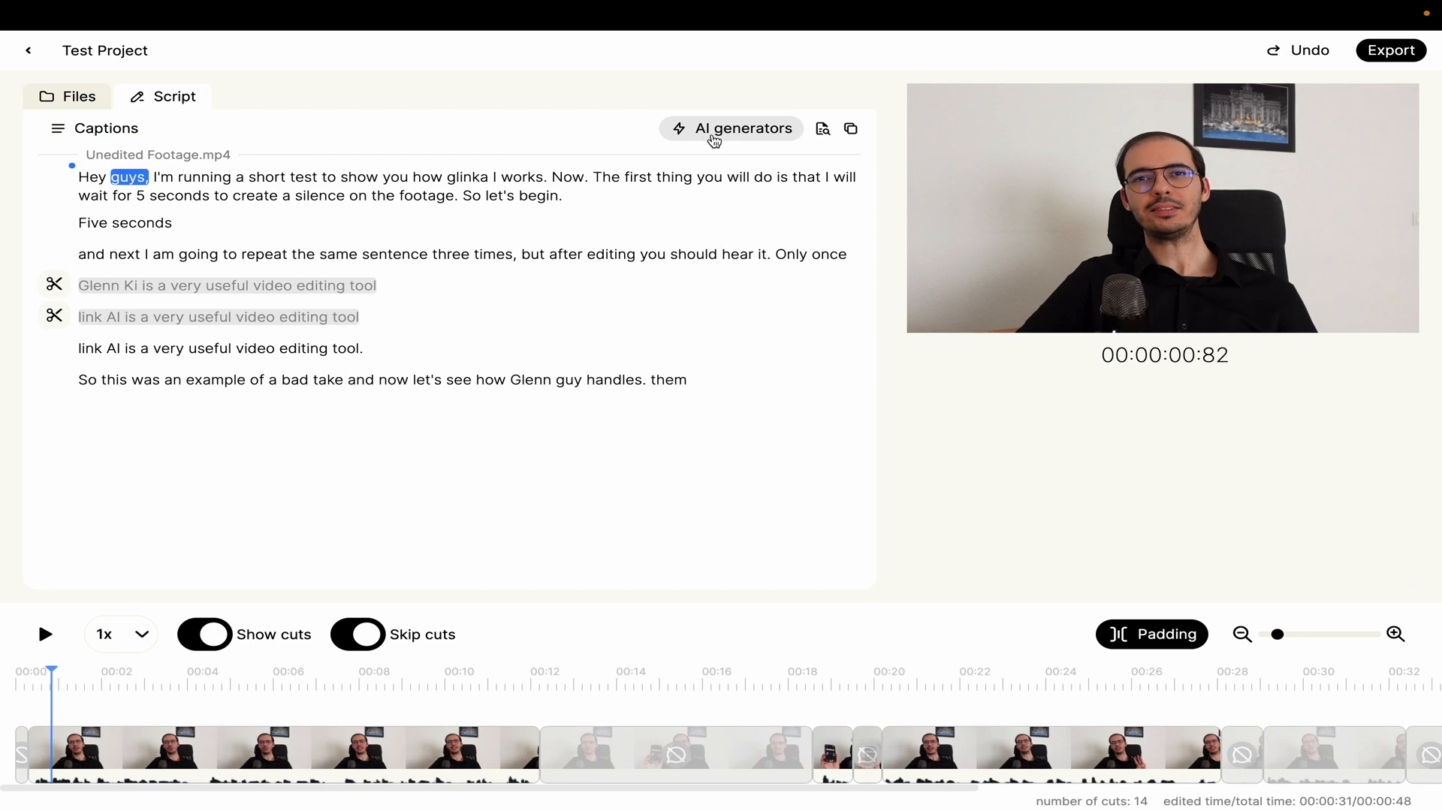
{"action": "left_click", "coordinate": [734, 138]}
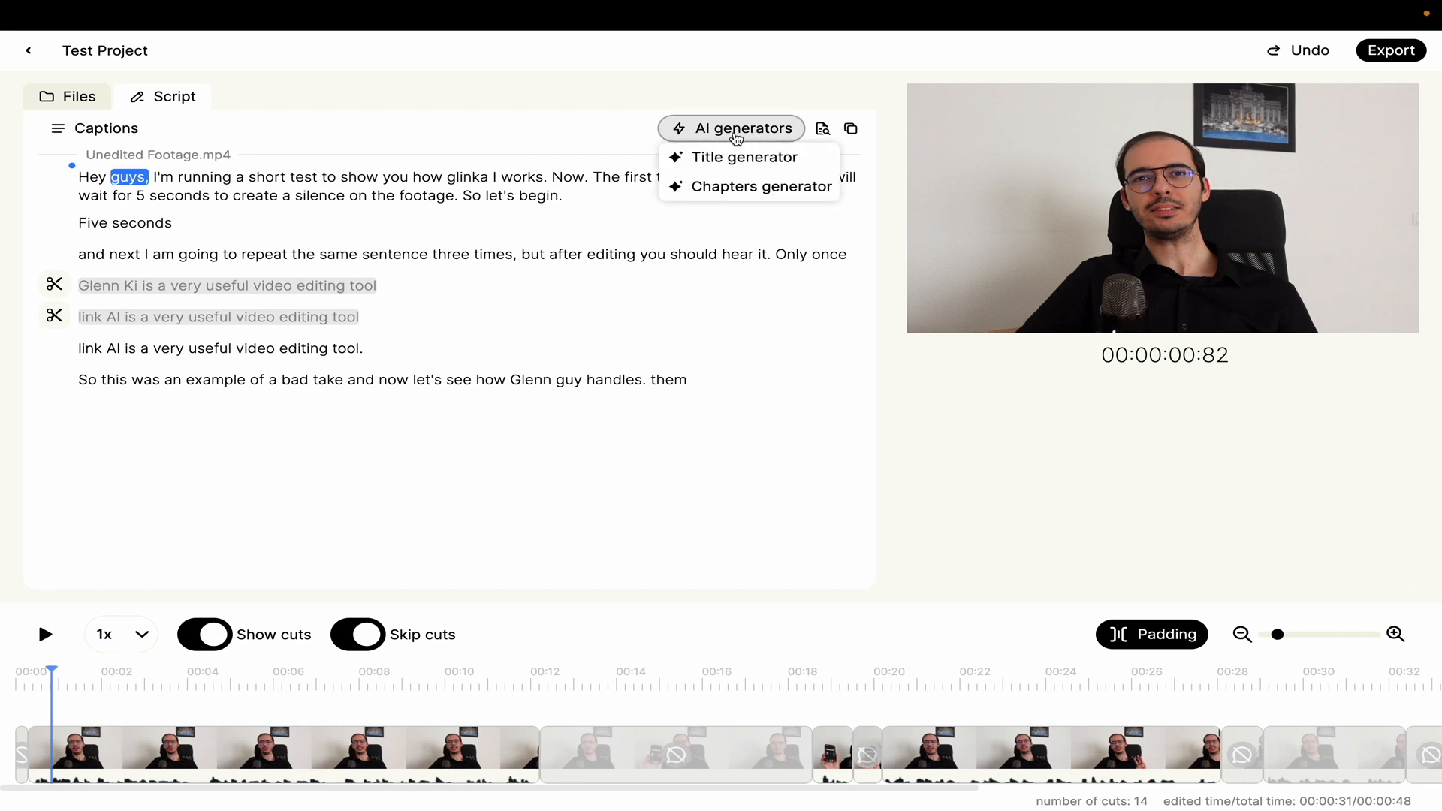
{"action": "left_click", "coordinate": [770, 163]}
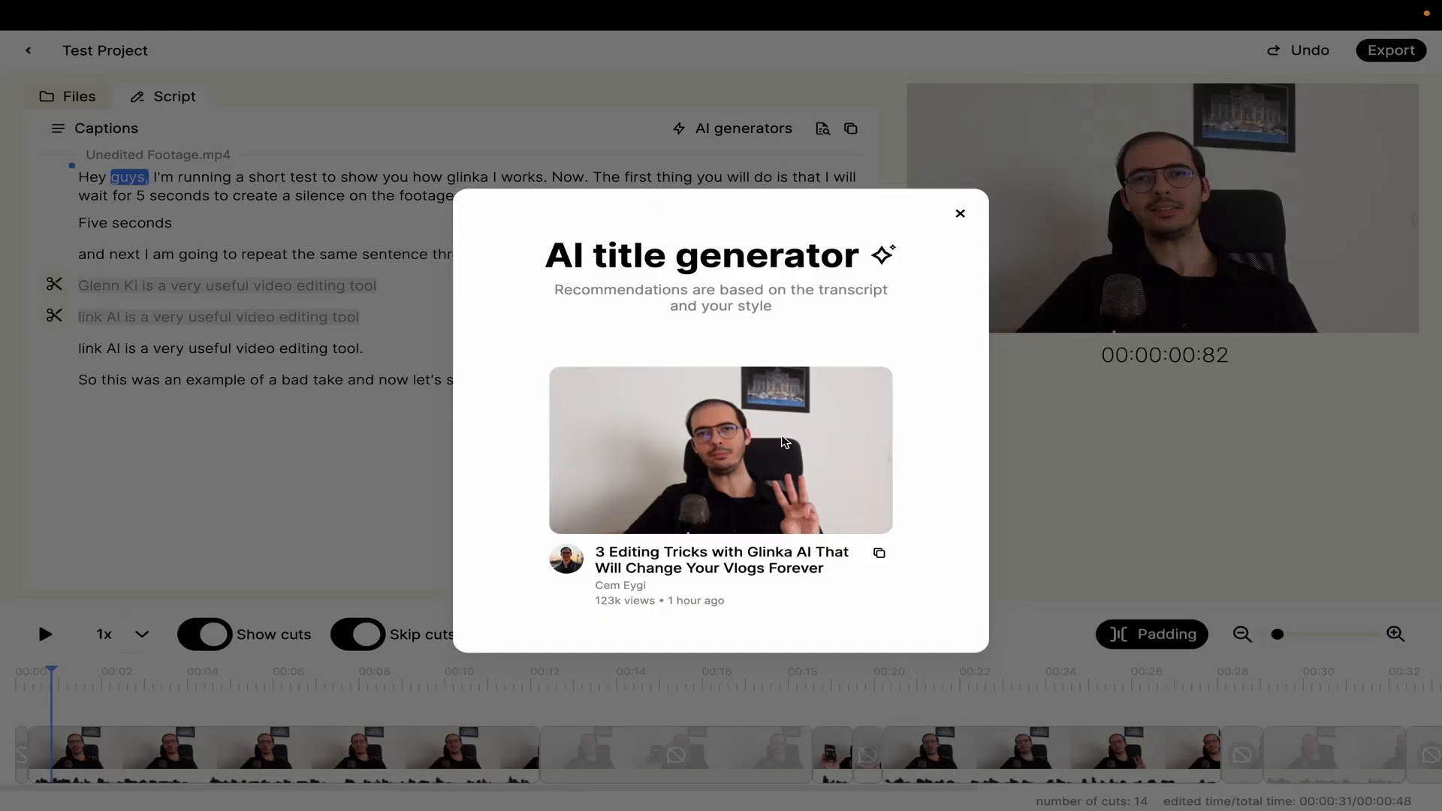
{"action": "left_click", "coordinate": [960, 213]}
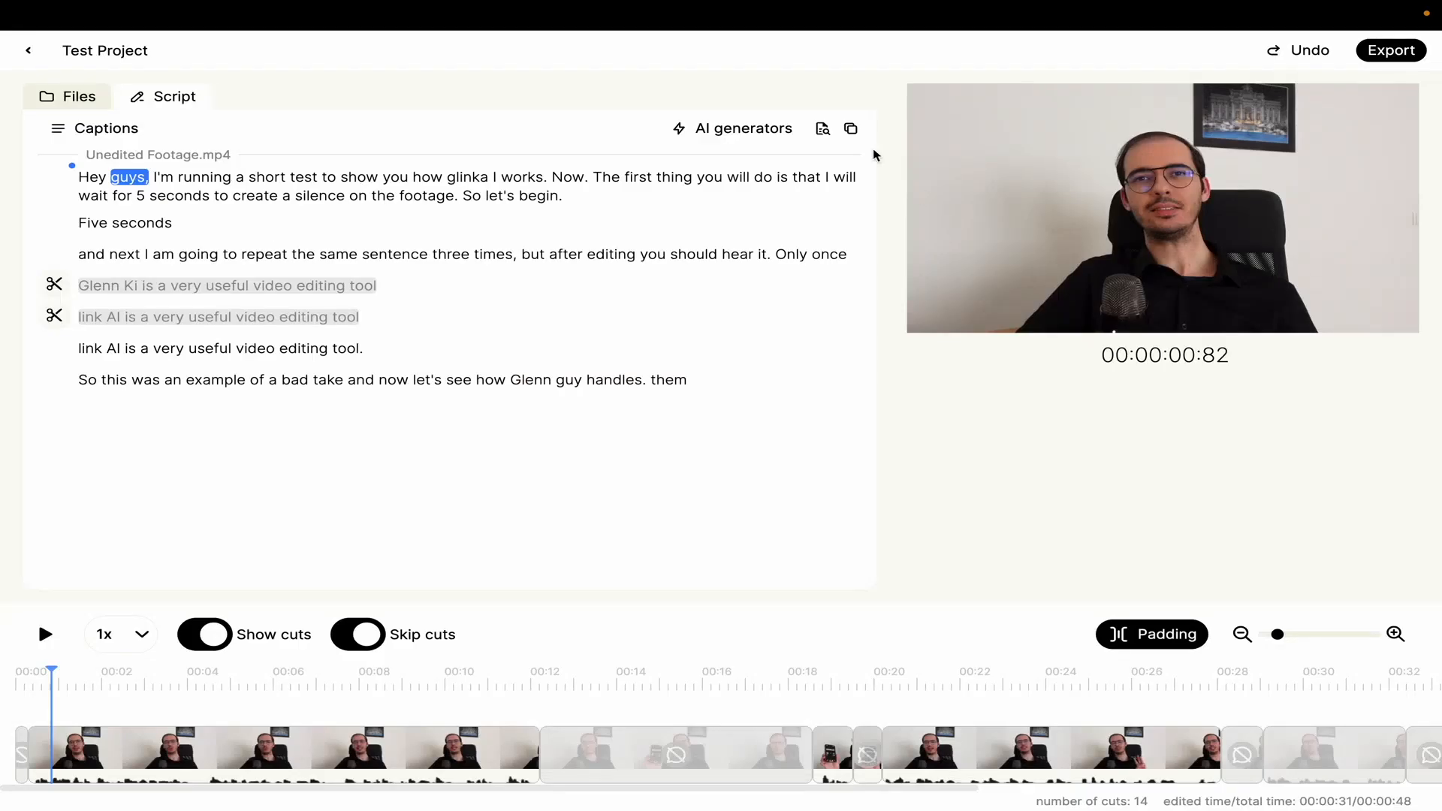
Generate AI chapters for the video, review them and close the result.
{"action": "left_click", "coordinate": [773, 133]}
{"action": "left_click", "coordinate": [782, 194]}
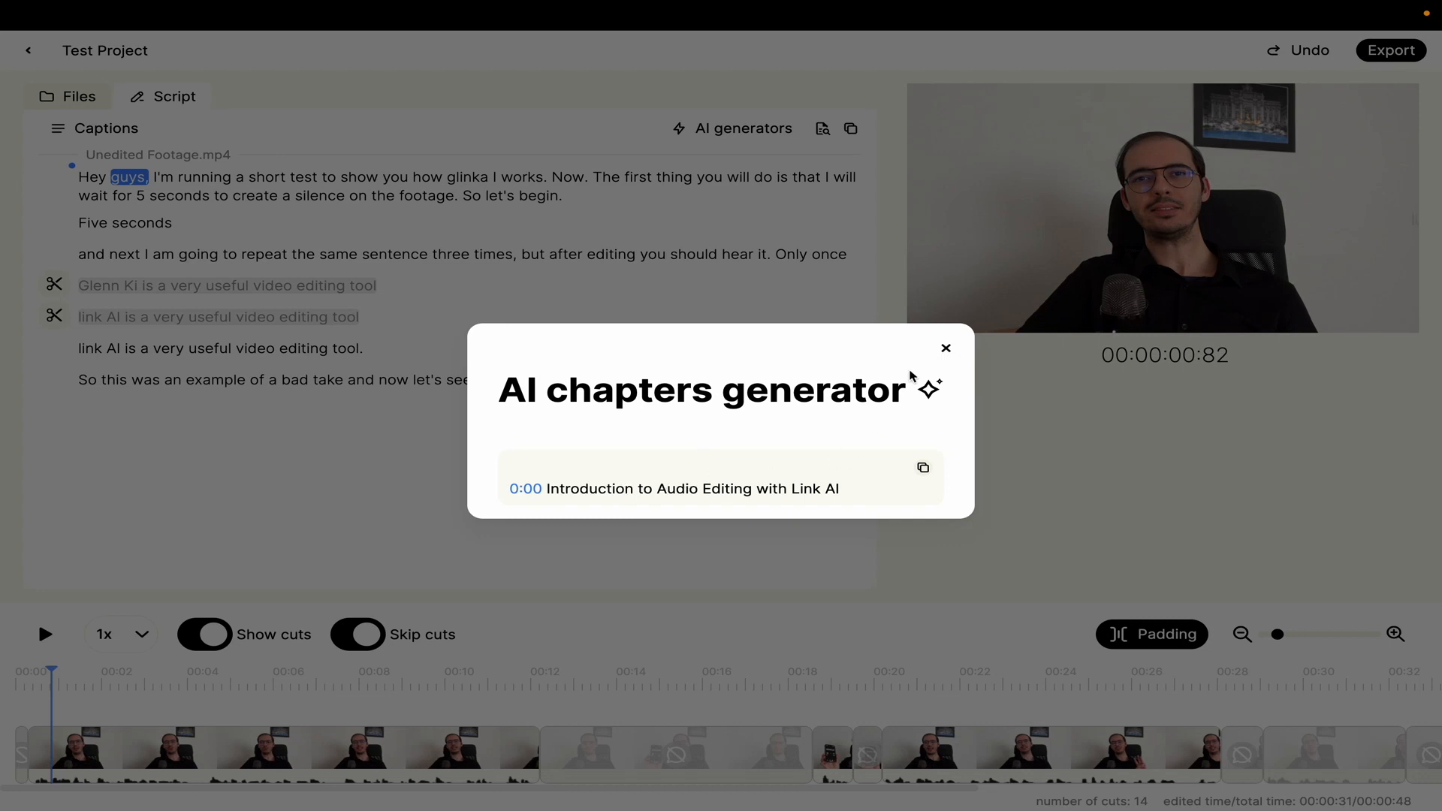
{"action": "left_click", "coordinate": [944, 347]}
Reopen the AI title generator to review its suggested title and thumbnail, and close it.
{"action": "left_click", "coordinate": [760, 129]}
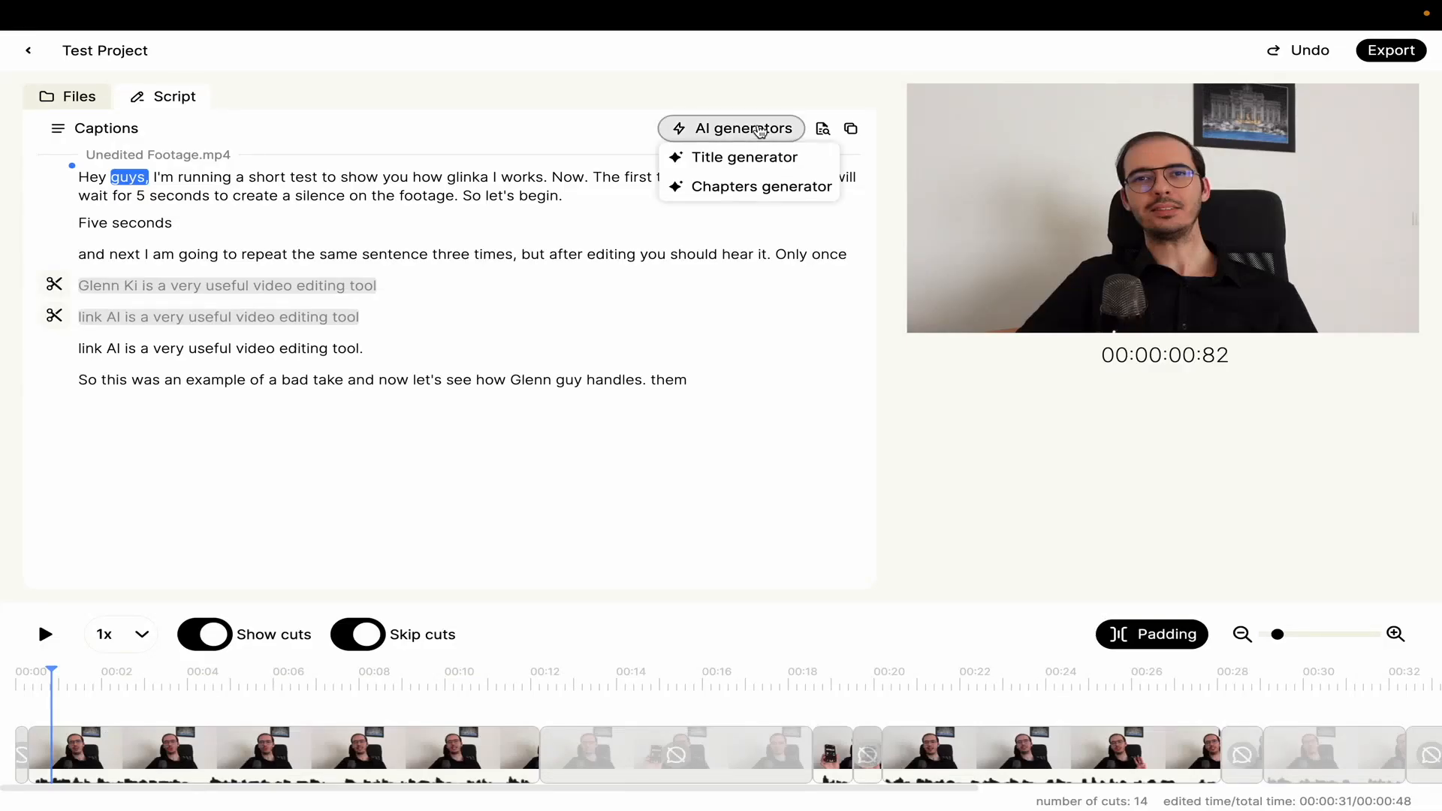
{"action": "left_click", "coordinate": [751, 135]}
{"action": "left_click", "coordinate": [750, 132]}
{"action": "left_click", "coordinate": [751, 156]}
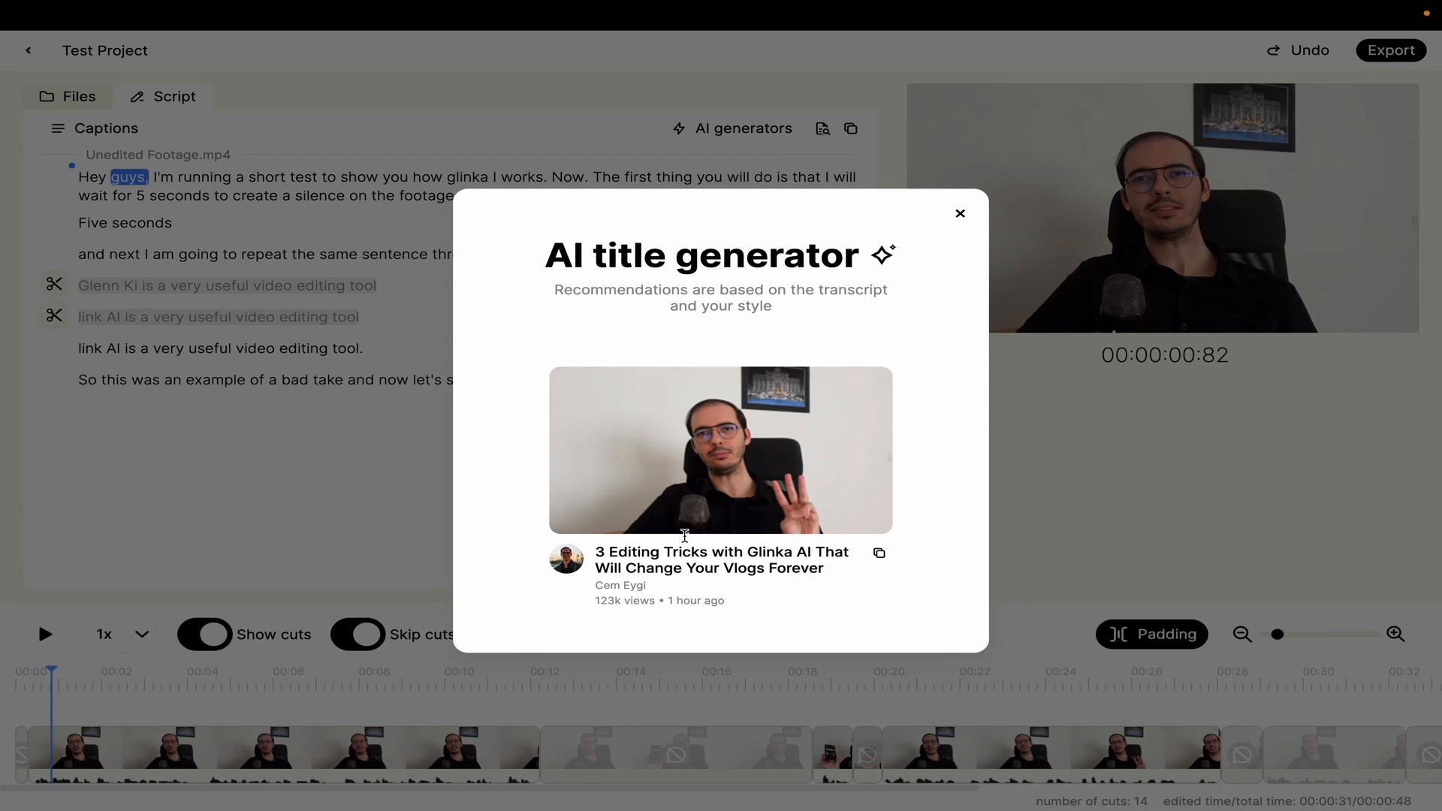
{"action": "left_click", "coordinate": [760, 172]}
{"action": "left_click", "coordinate": [960, 214]}
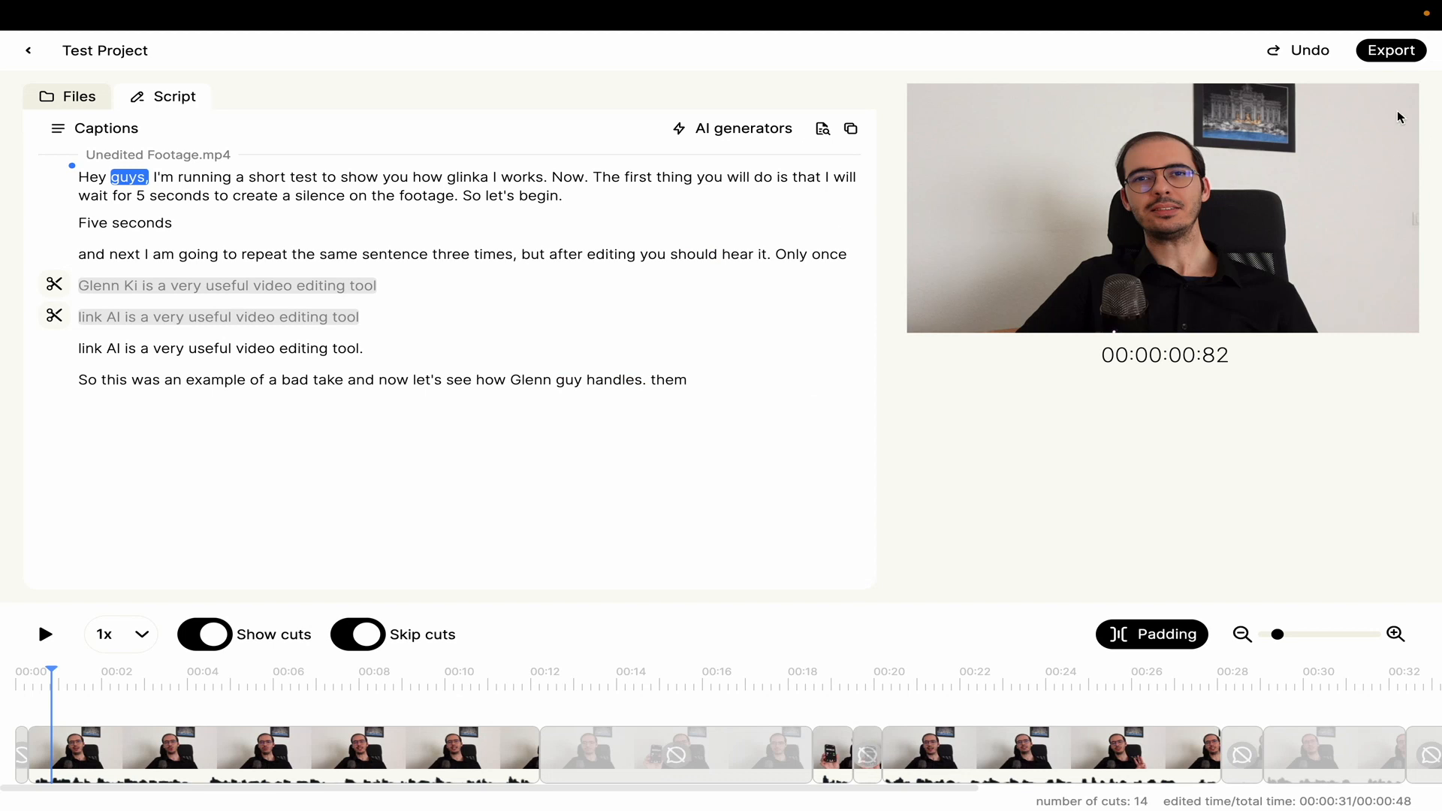
Export the edited footage as an MP4 video to the Desktop under the name "gling ai edited.mp4".
{"action": "left_click", "coordinate": [1385, 53]}
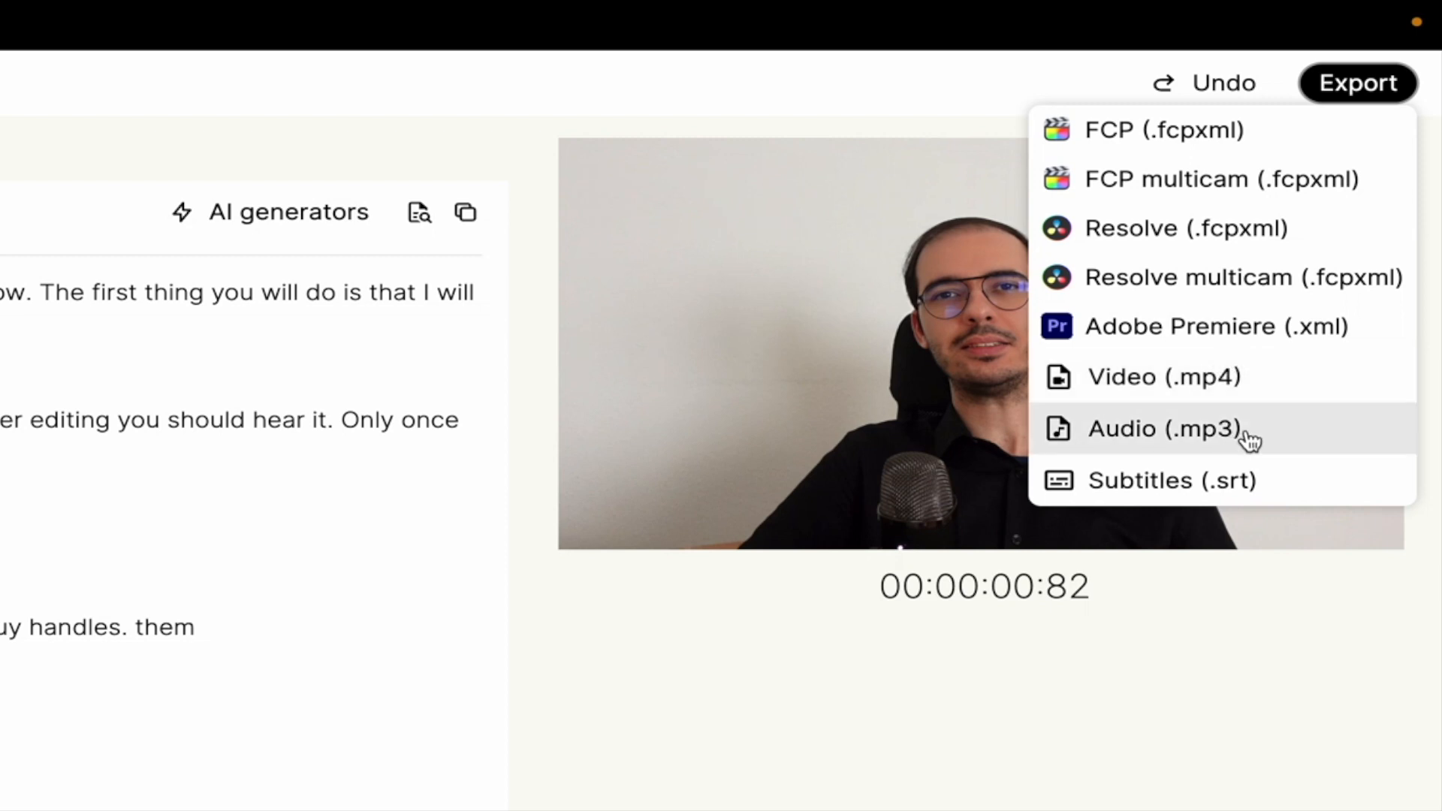
{"action": "left_click", "coordinate": [1202, 383]}
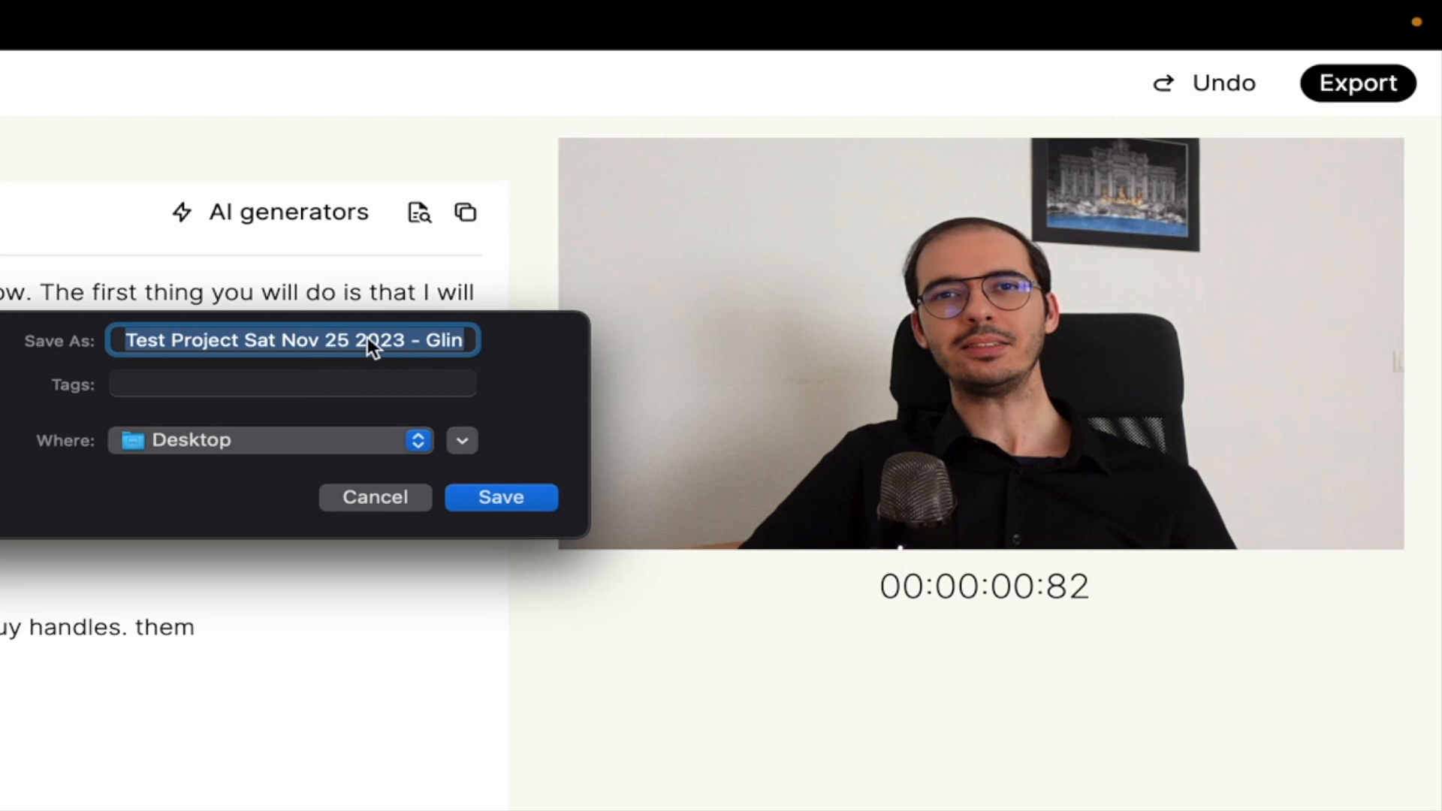
{"action": "key", "text": "BackSpace"}
{"action": "key", "text": "Delete"}
{"action": "key", "text": "Delete"}
{"action": "key", "text": "Delete"}
{"action": "key", "text": "Delete"}
{"action": "type", "text": "gling ai edited.mp4"}
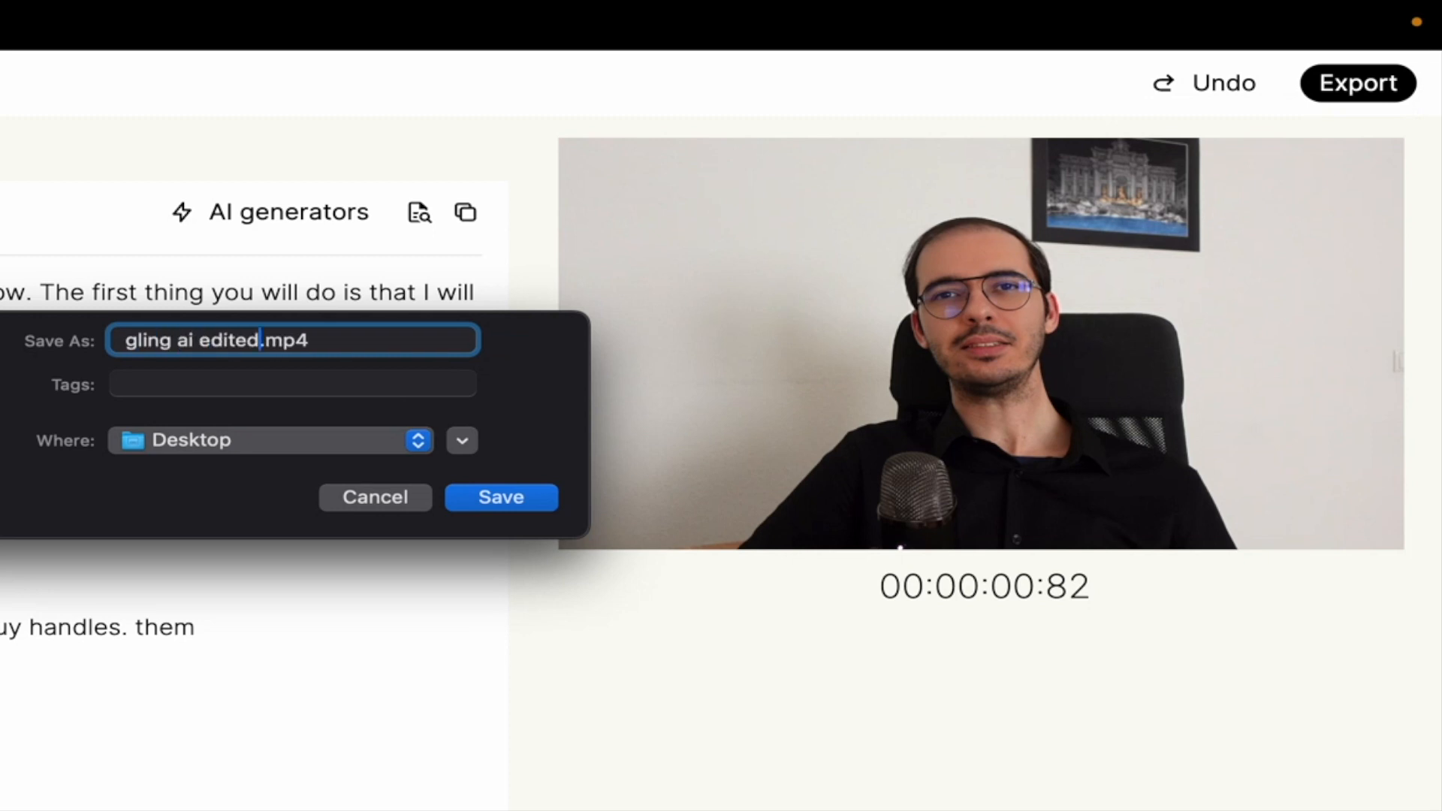
{"action": "left_click", "coordinate": [500, 497]}
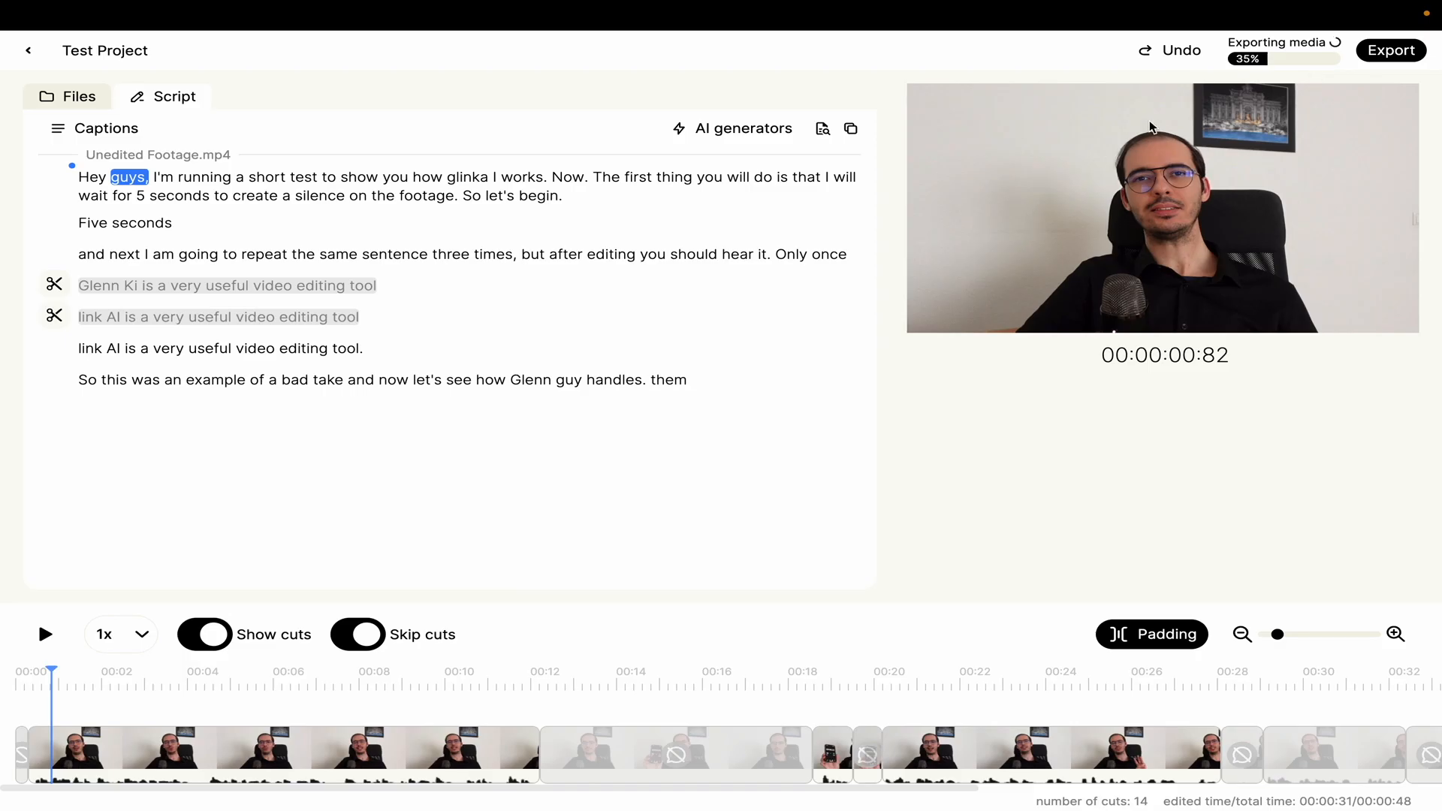